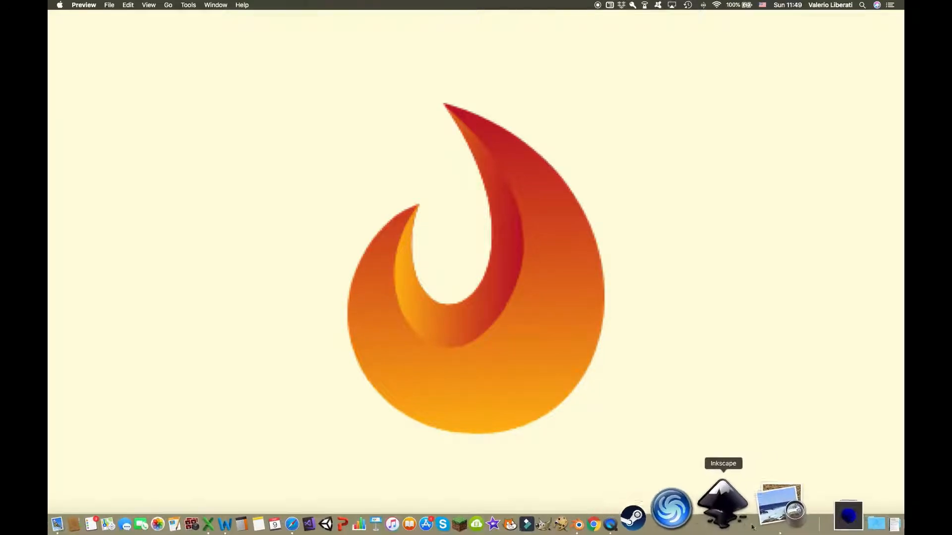
Switch to Blender and delete every object in the default scene
left_click(853, 514)
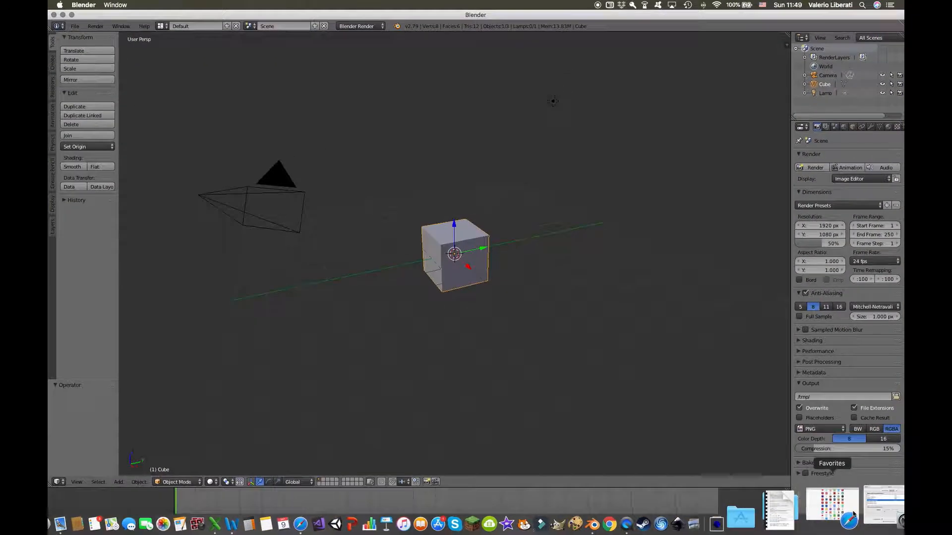
scroll(446, 262, "up", 5)
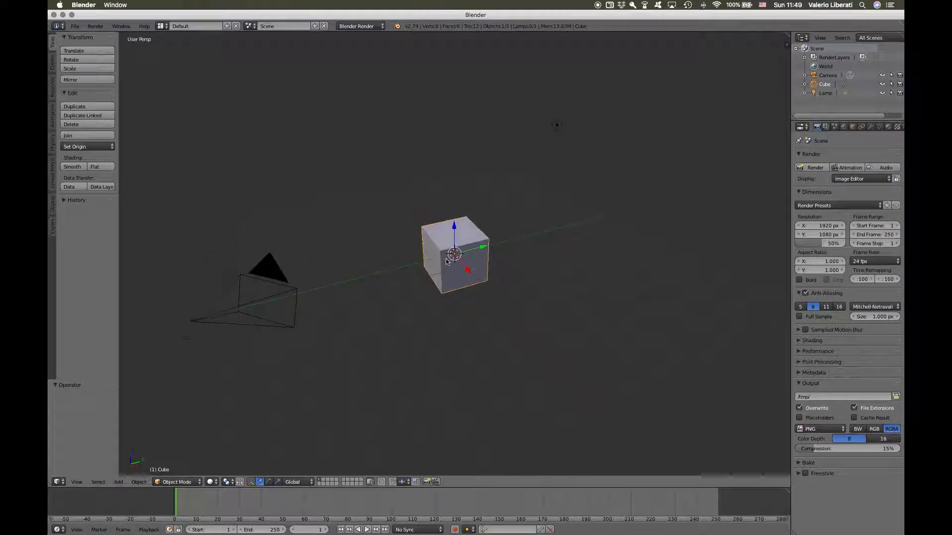
key("a")
key("a")
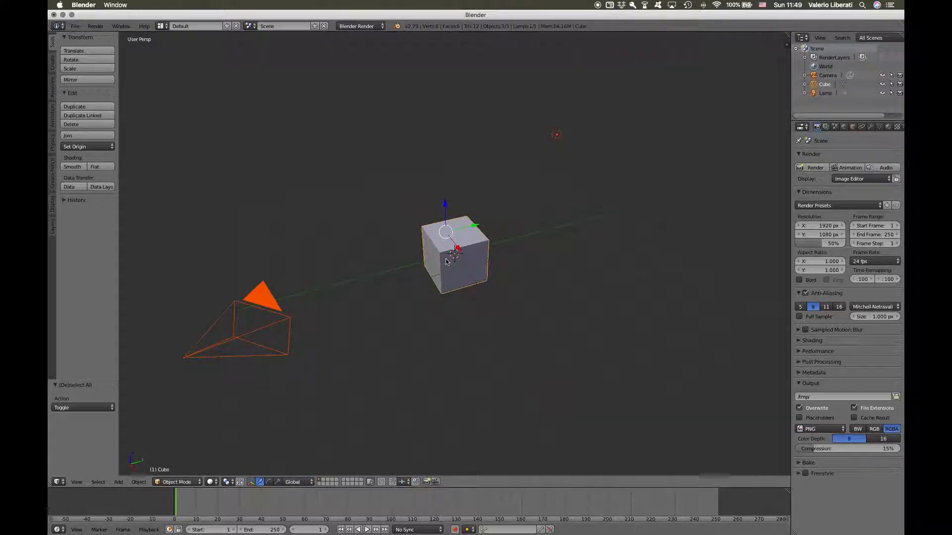
key("x")
left_click(447, 261)
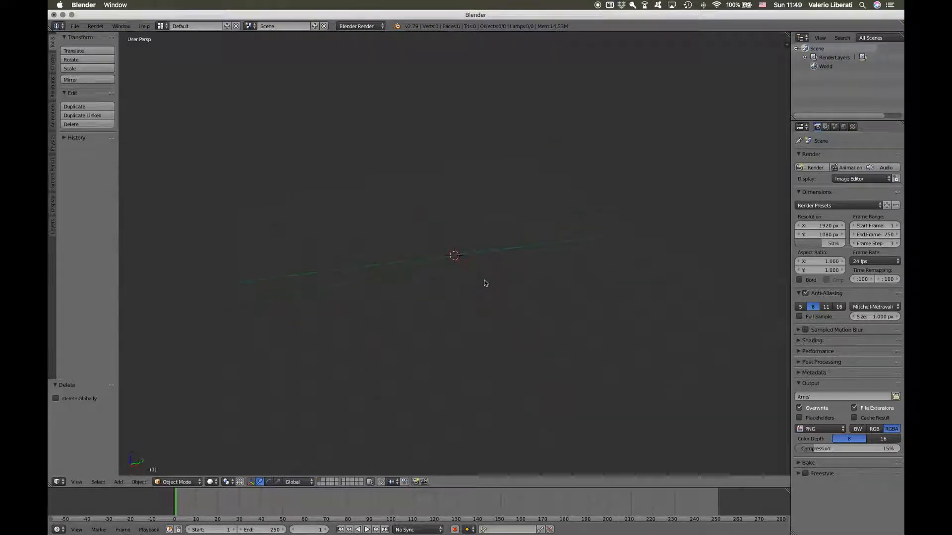
scroll(484, 281, "left", 5)
scroll(484, 281, "right", 5)
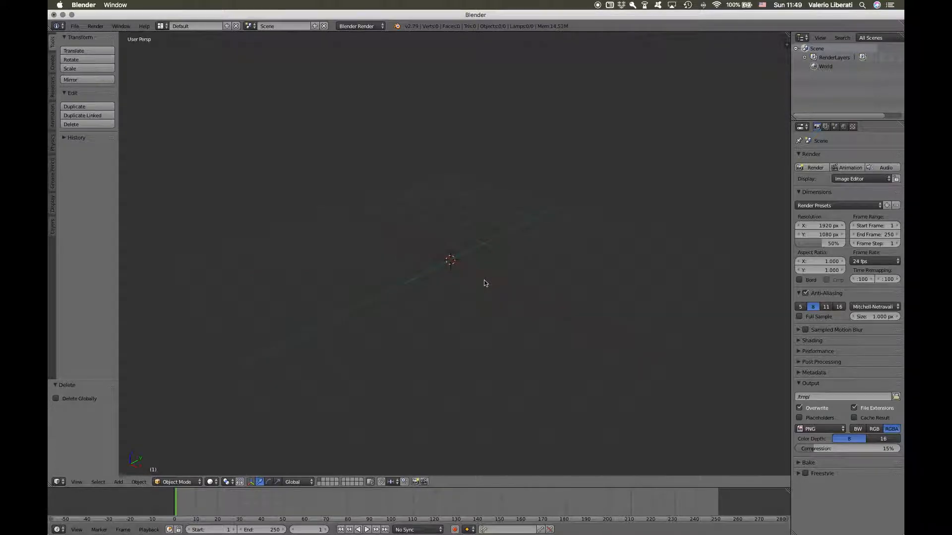
scroll(485, 284, "up", 3)
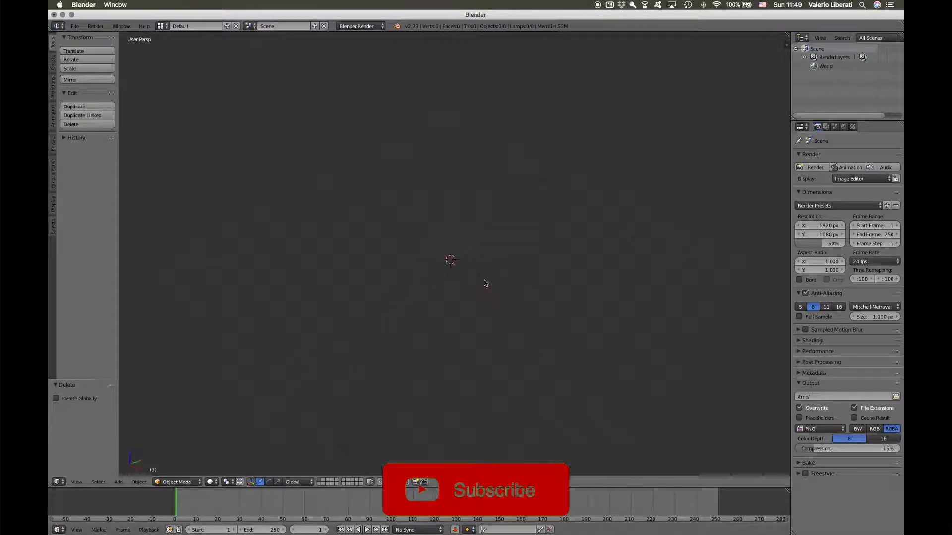
scroll(485, 283, "up", 5)
scroll(485, 283, "down", 2)
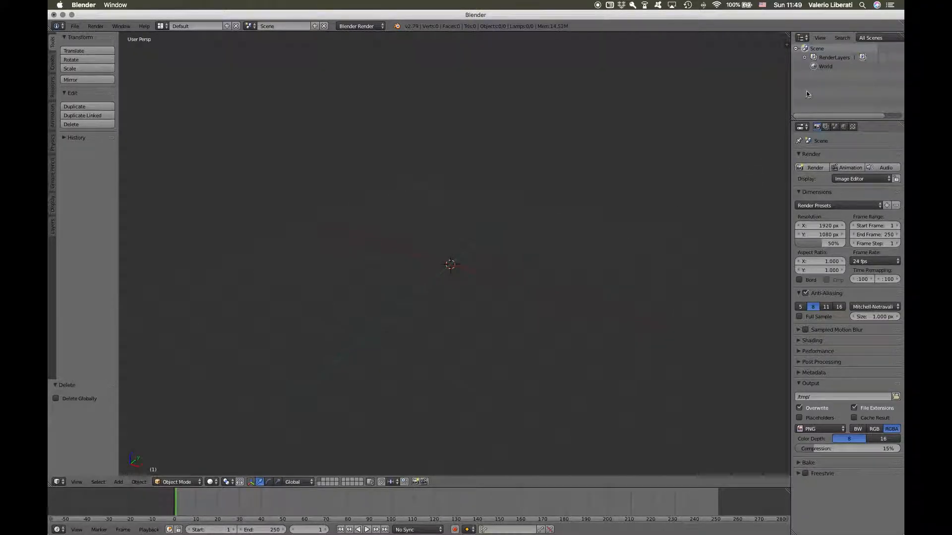
Start the Screencast Keys display in the 3D view
key("n")
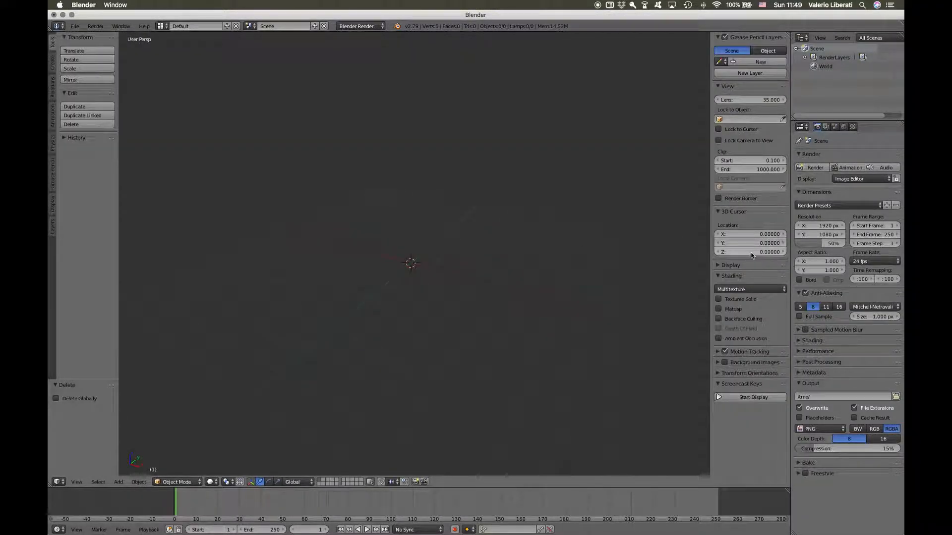
left_click(750, 398)
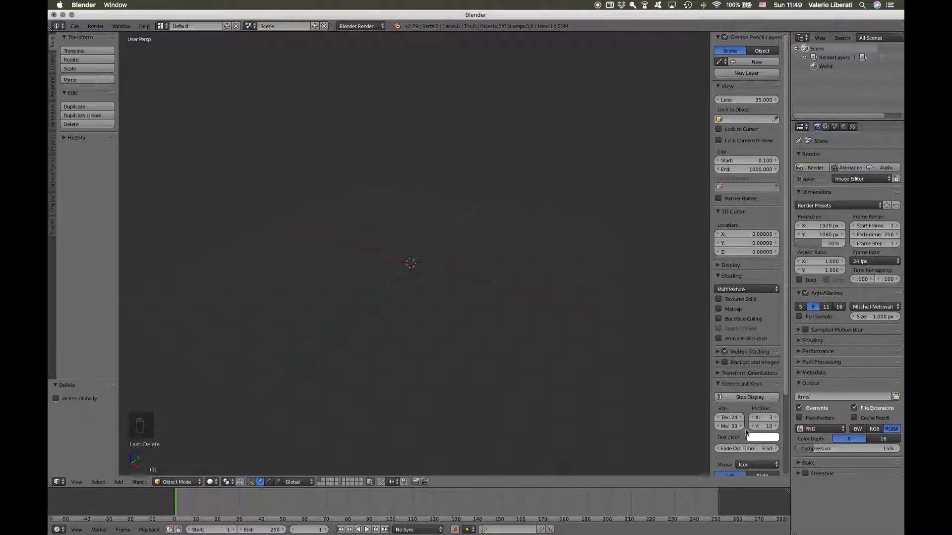
scroll(747, 432, "down", 5)
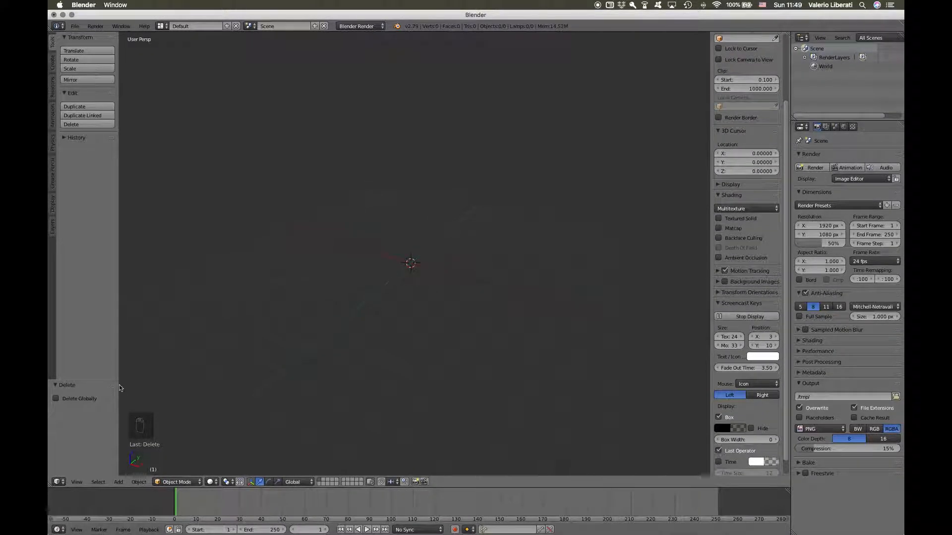
Add a UV sphere at the scene origin, hide the properties sidebar and shade the sphere smooth
key("shift+a")
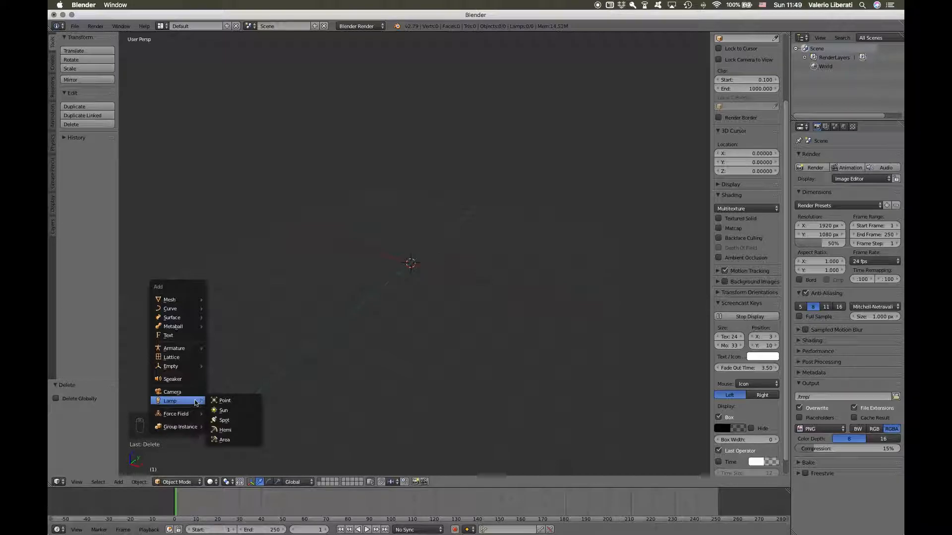
mouse_move(200, 307)
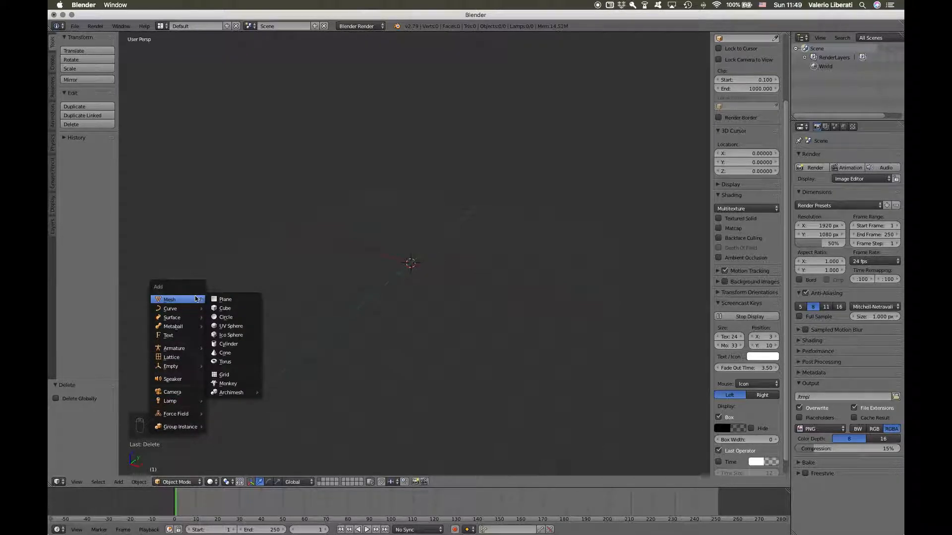
left_click(237, 326)
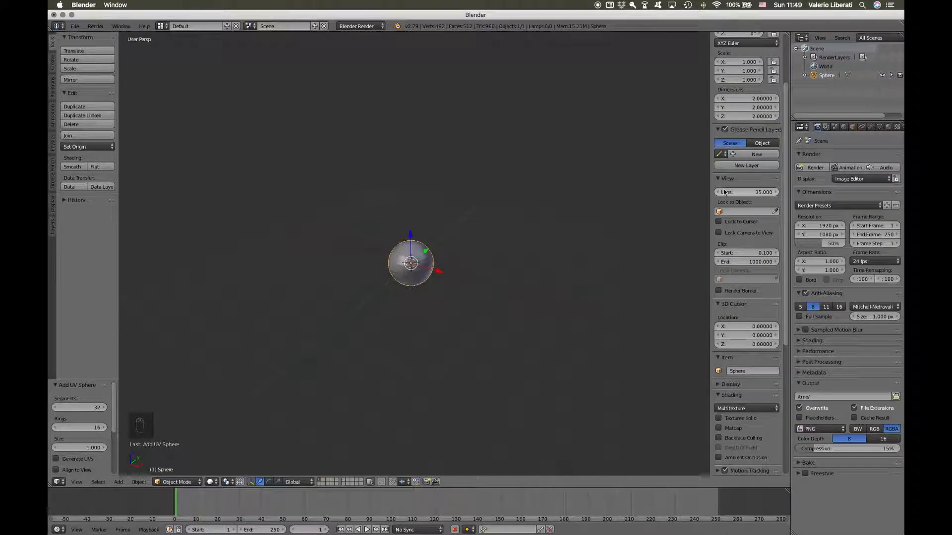
key("n")
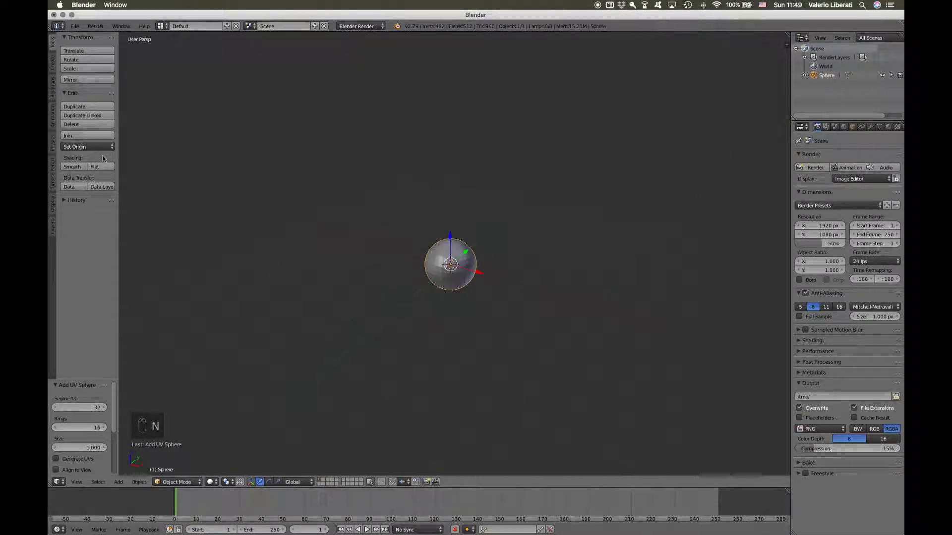
left_click(75, 169)
middle_click_drag(322, 233, 367, 253)
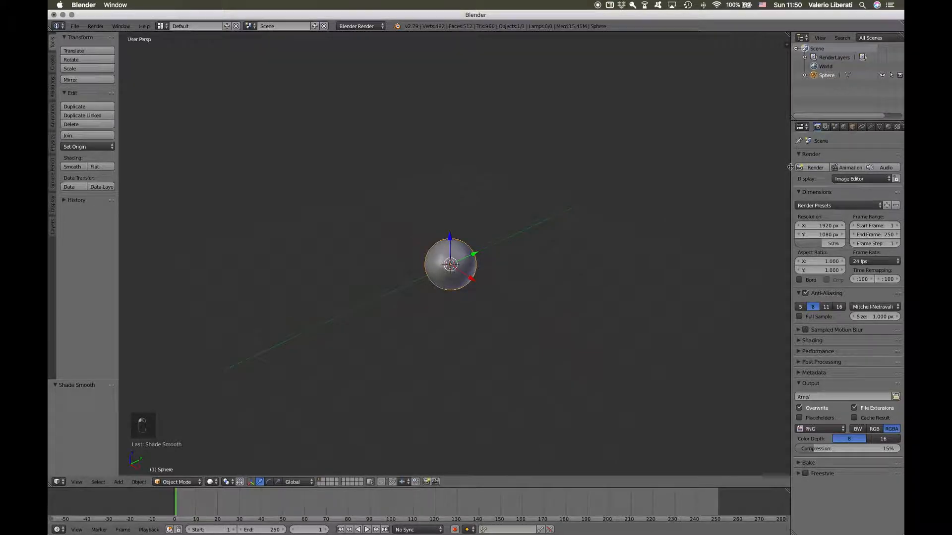
Widen the properties editor and add a Subdivision Surface modifier to the sphere
left_click_drag(790, 168, 749, 168)
left_click(871, 127)
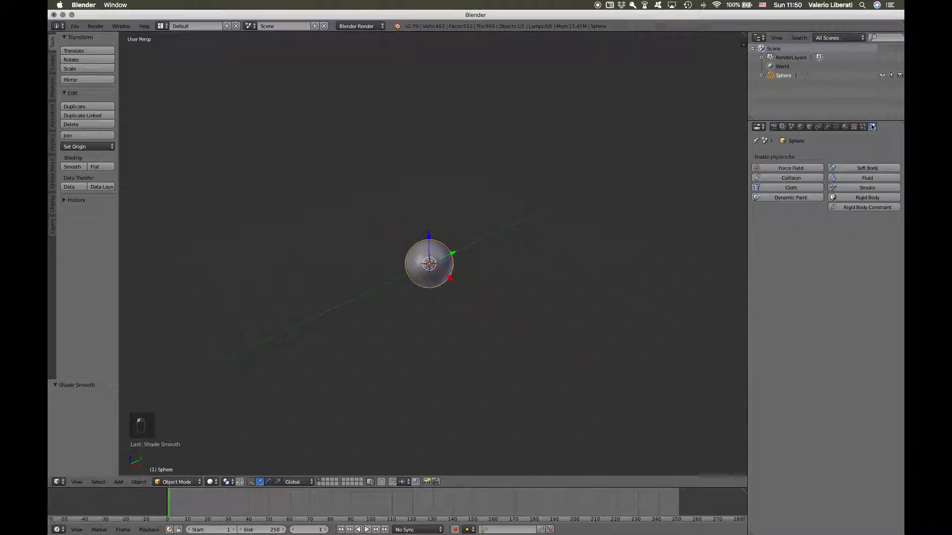
left_click(827, 127)
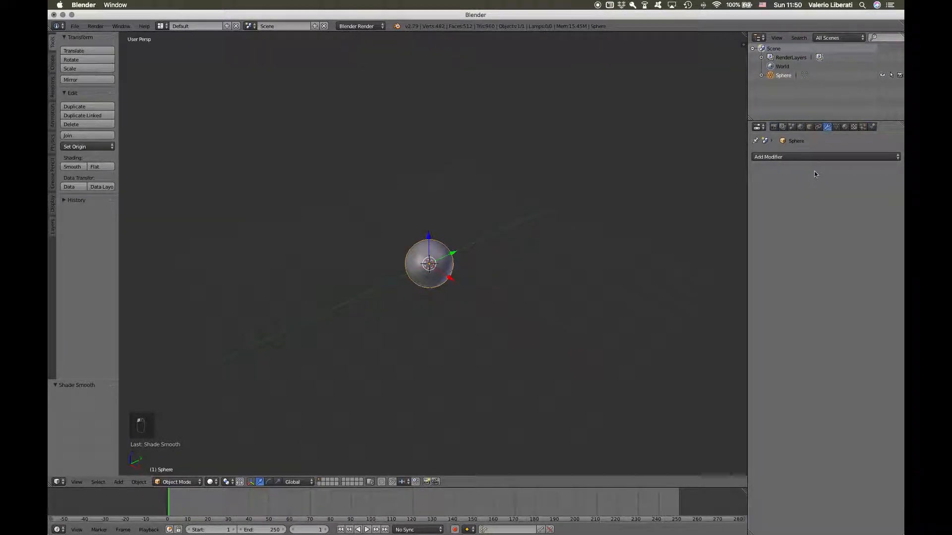
left_click(820, 158)
left_click(725, 306)
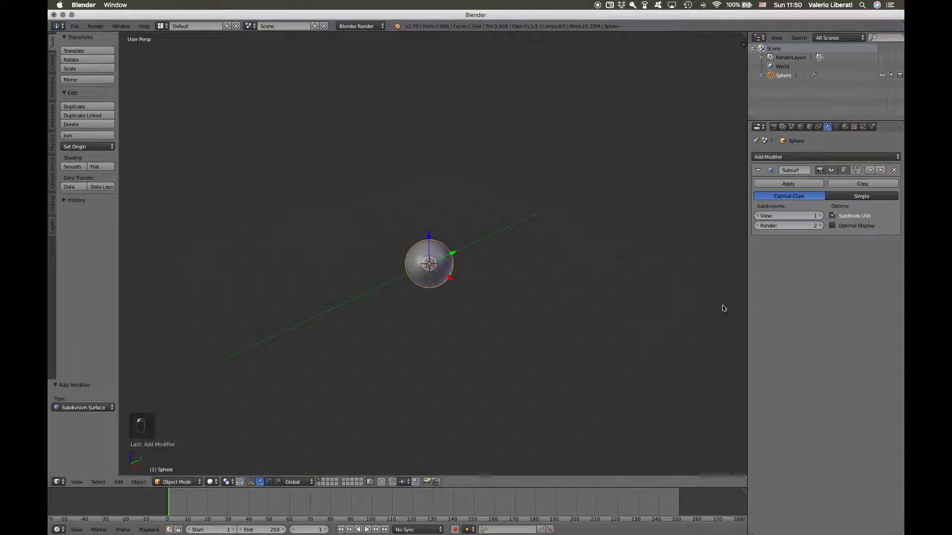
Set the Subdivision Surface modifier's View and Render subdivisions to 4
left_click(820, 216)
left_click(820, 216)
left_click(820, 217)
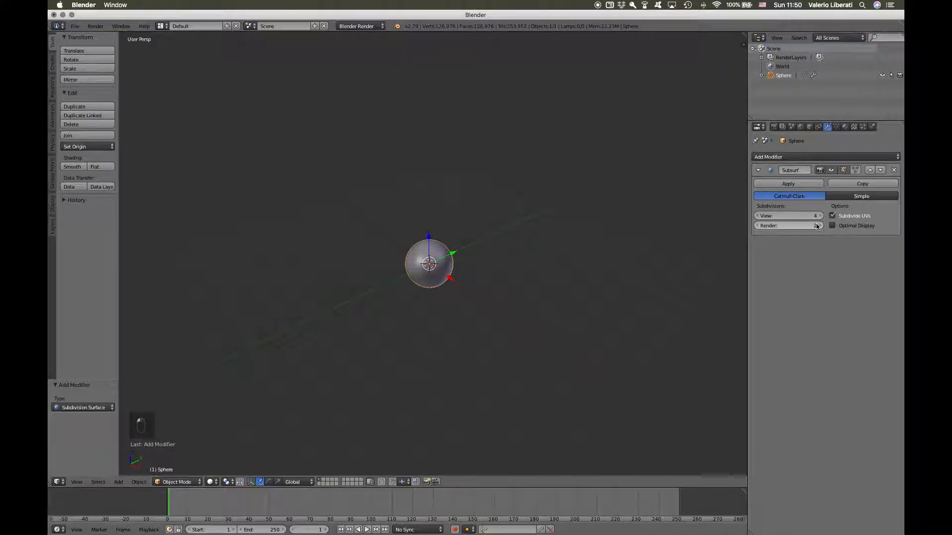
scroll(624, 261, "left", 10)
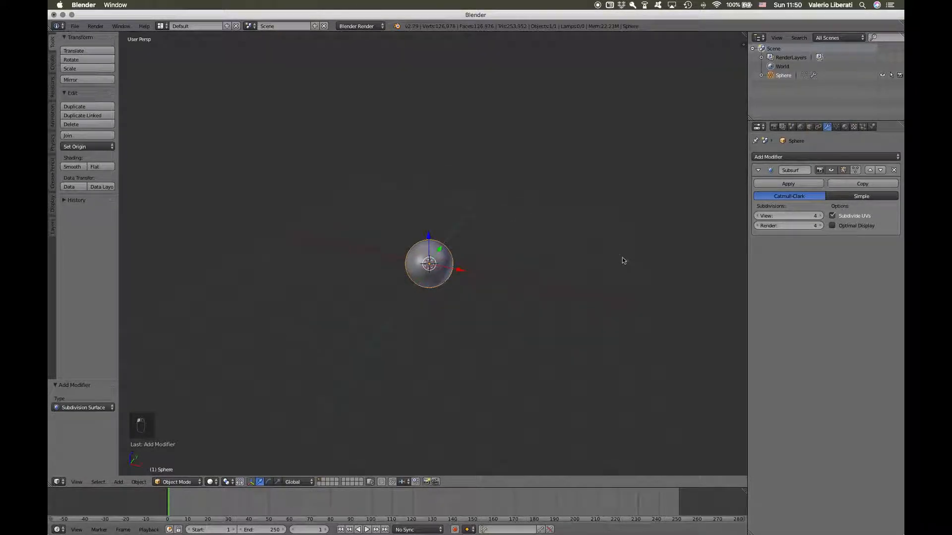
scroll(624, 261, "left", 5)
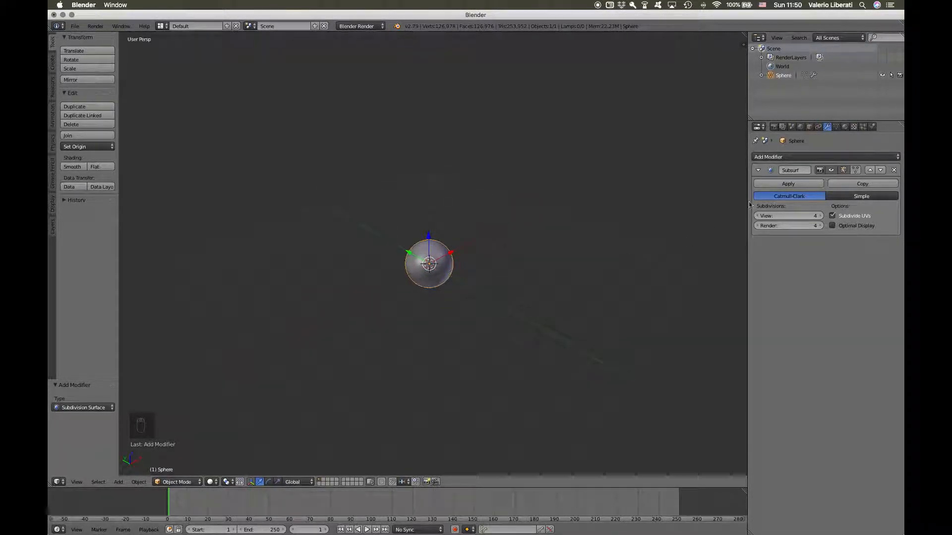
scroll(473, 202, "left", 2)
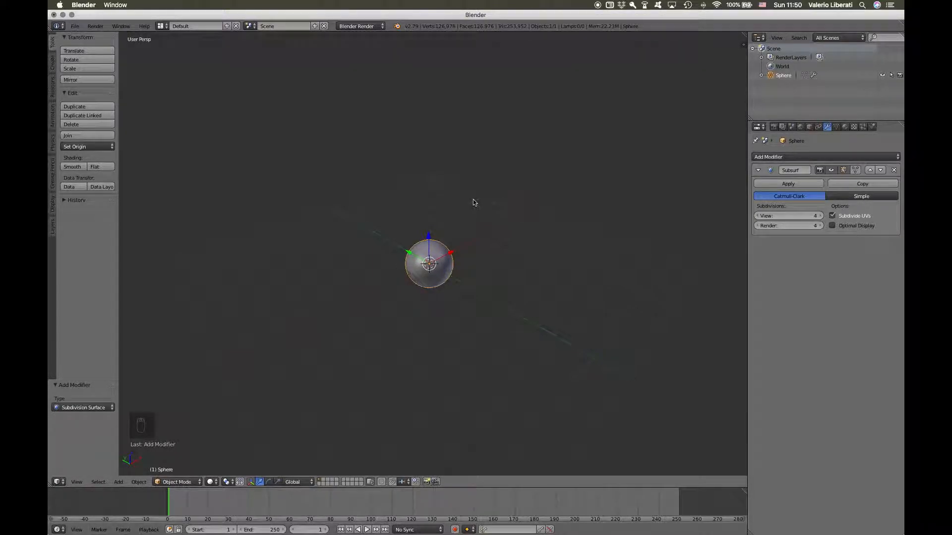
Add a particle system to the sphere and set its type to Hair
left_click(863, 128)
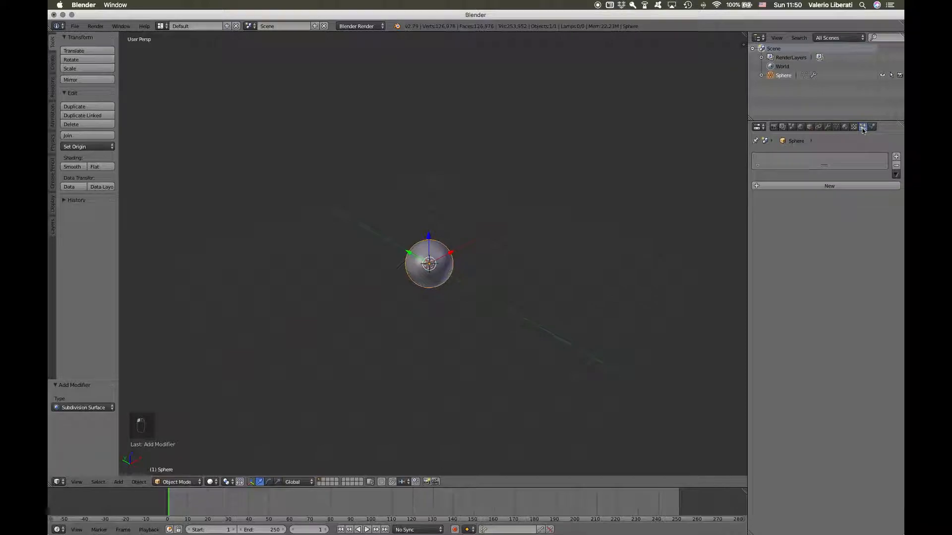
left_click(833, 186)
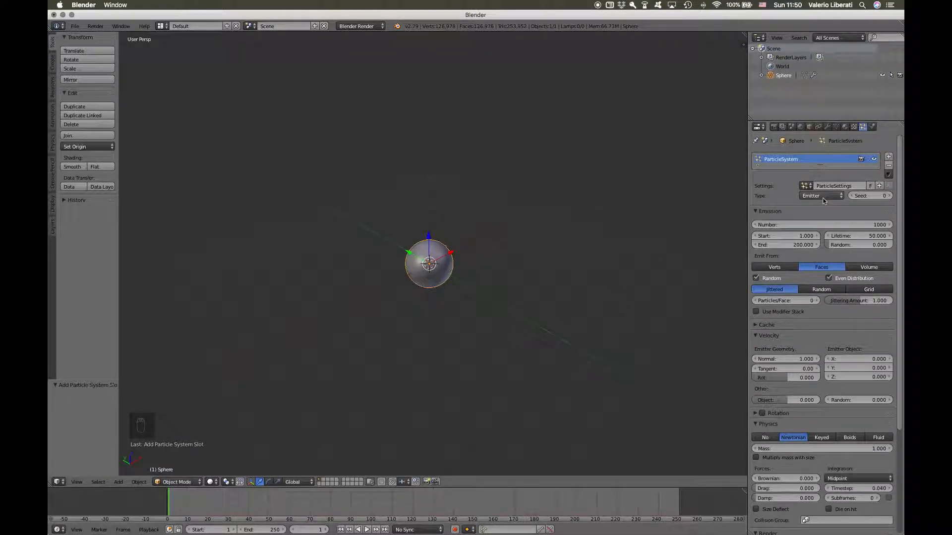
left_click(823, 196)
left_click(818, 177)
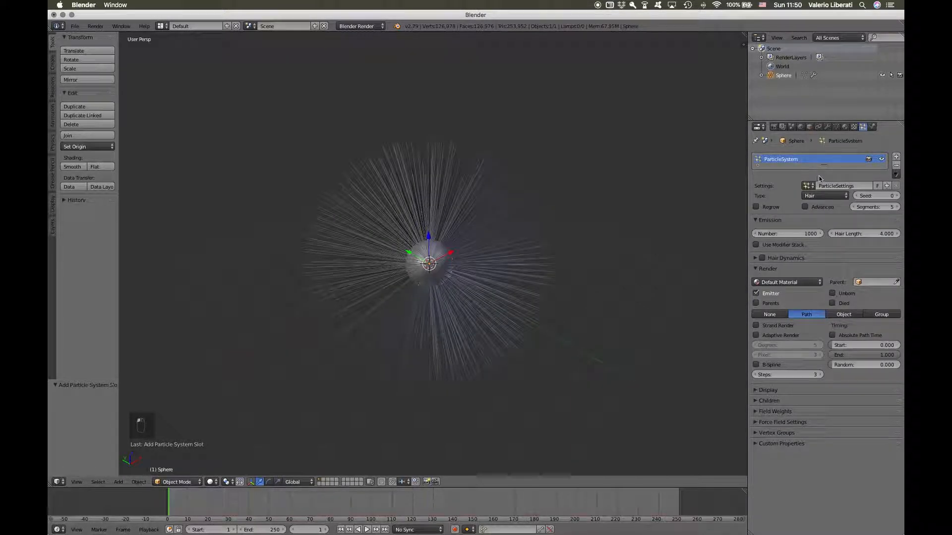
scroll(525, 246, "down", 5)
scroll(525, 246, "right", 8)
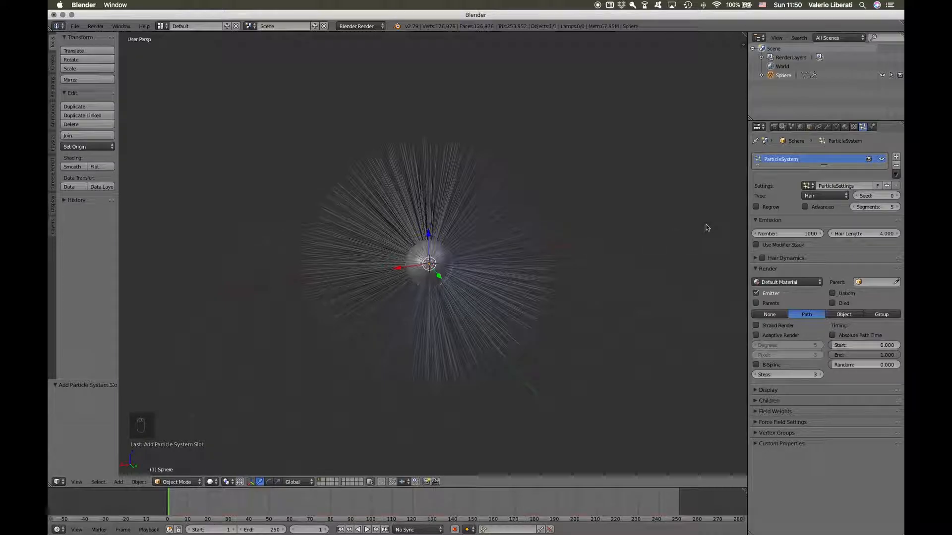
Set the particle system's hair length to 2 and its number of hairs to 3000
left_click(882, 234)
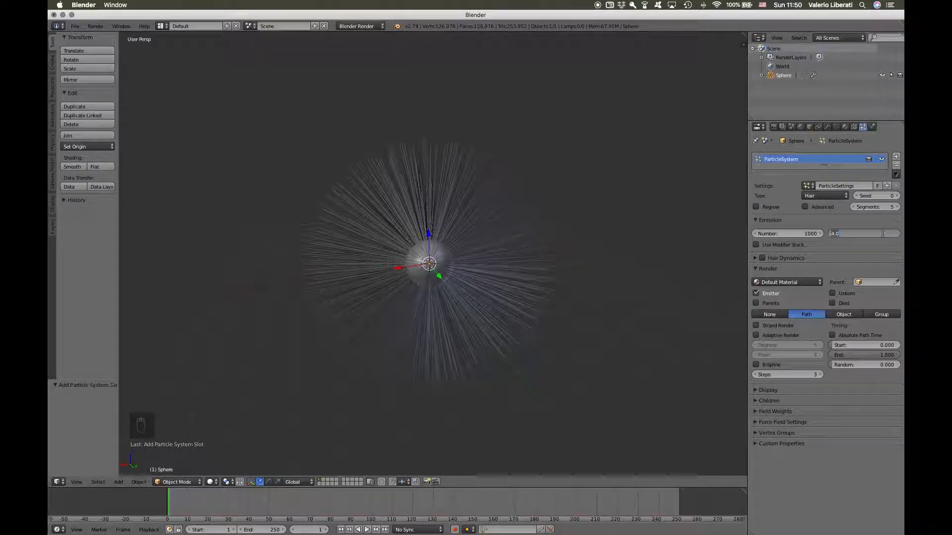
key("Return")
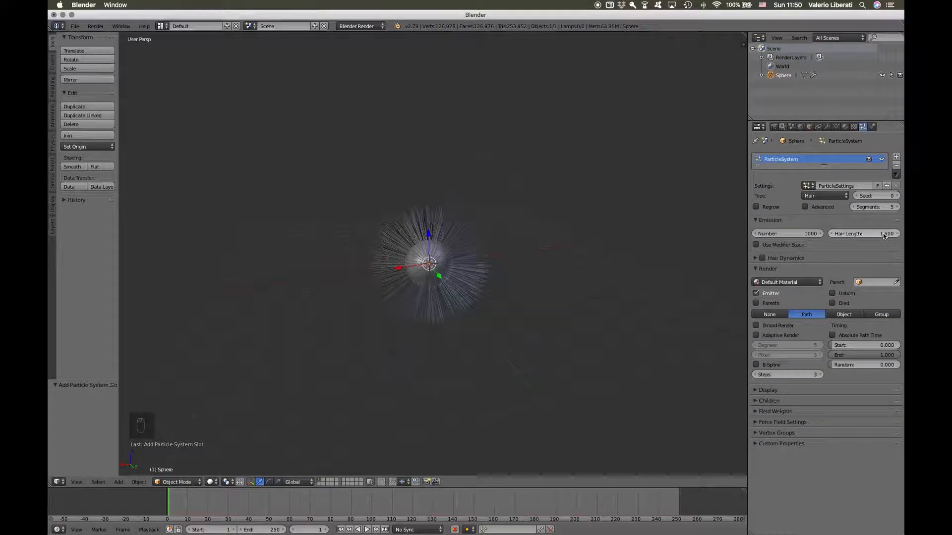
left_click(883, 234)
key("Return")
left_click(796, 234)
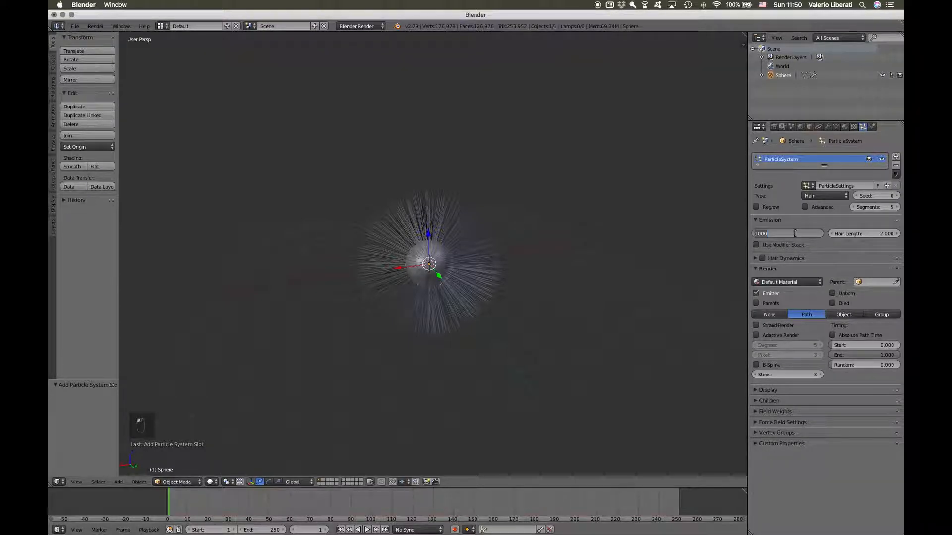
type("300")
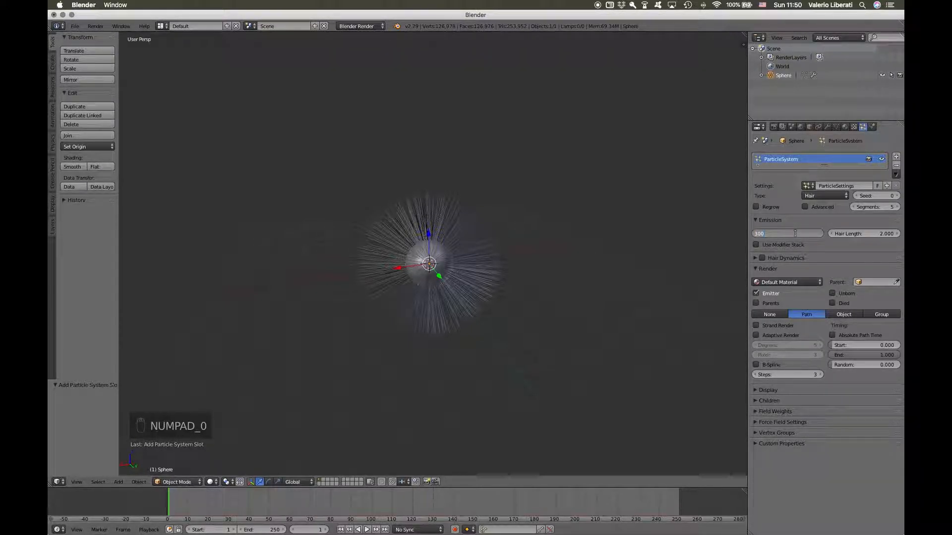
type("0")
key("Return")
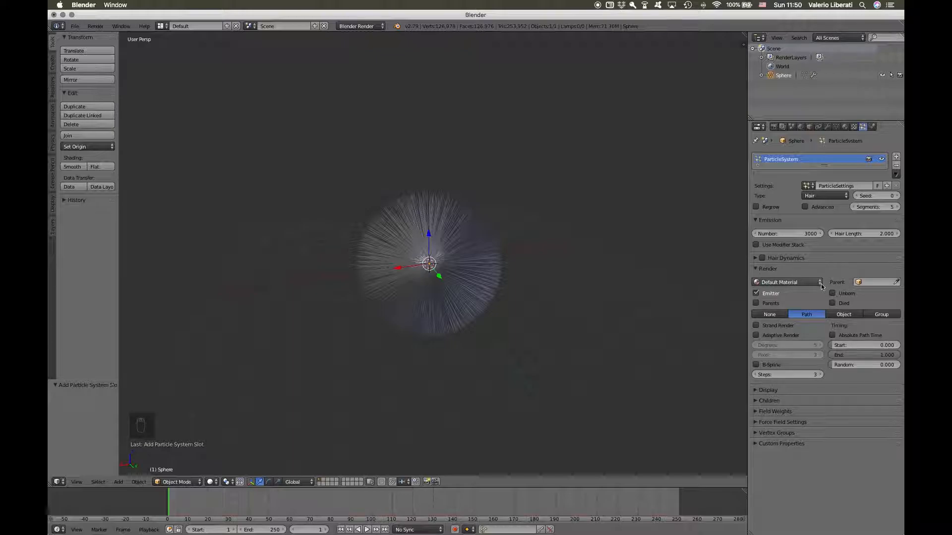
Turn on Simple children for the hair particle system
left_click(756, 402)
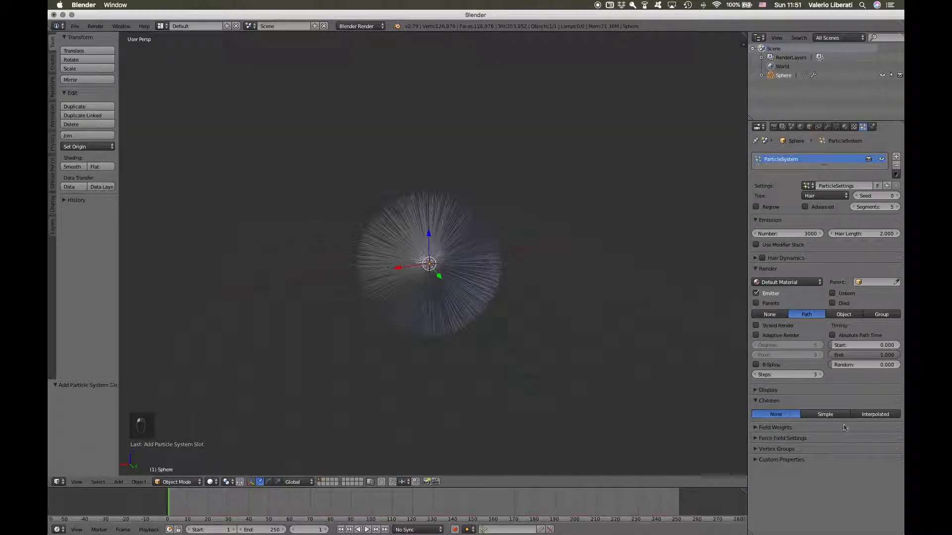
left_click(826, 414)
scroll(787, 337, "down", 5)
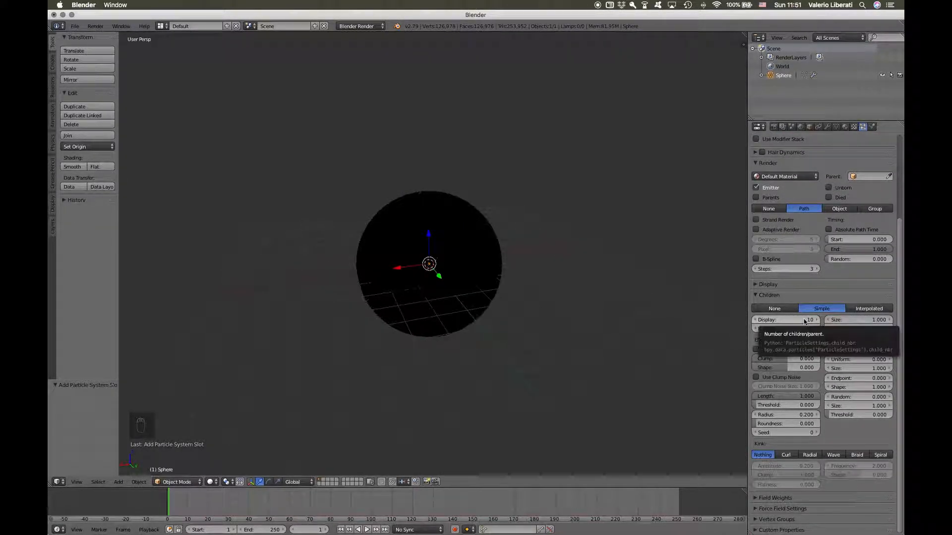
Set the number of child hairs displayed per parent to 3
left_click(804, 320)
type("5")
key("Return")
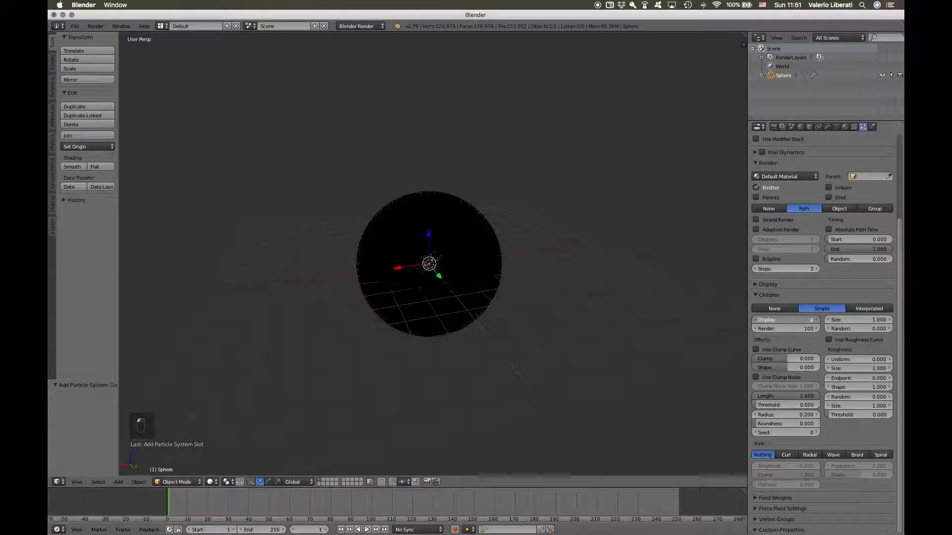
left_click_drag(811, 320, 787, 321)
left_click(788, 321)
type("3")
key("Return")
scroll(414, 315, "right", 5)
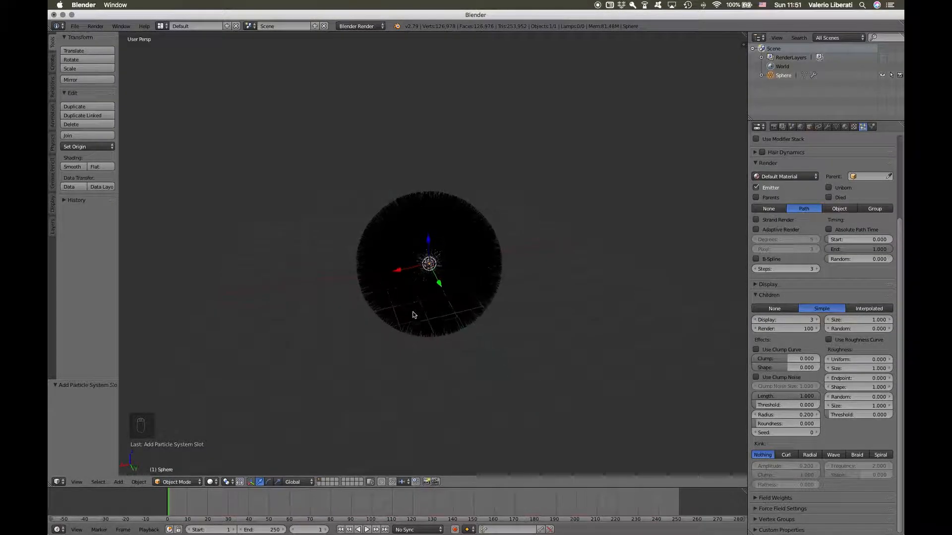
Add a camera to the scene and move it about 7.63 units along the X axis, away from the sphere
scroll(414, 315, "right", 3)
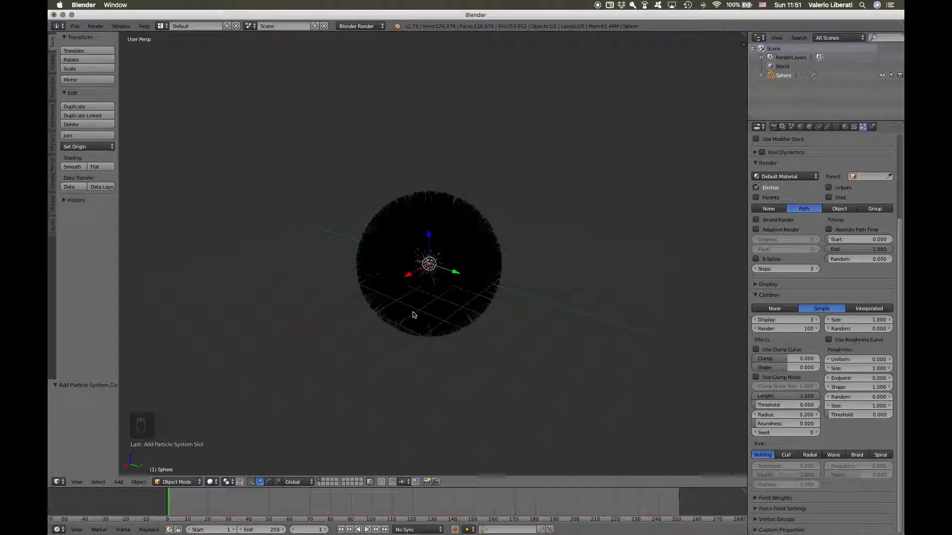
key("shift+a")
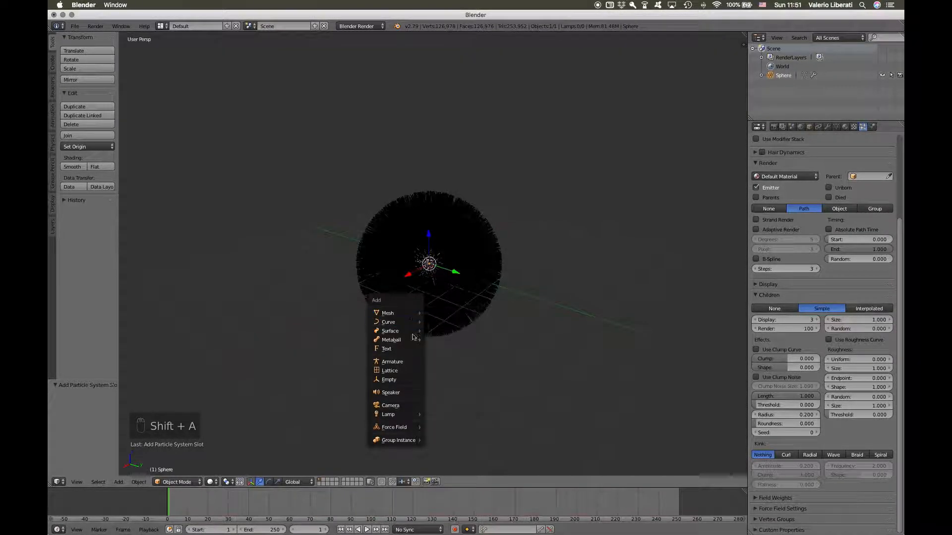
left_click(400, 407)
scroll(403, 297, "up", 3)
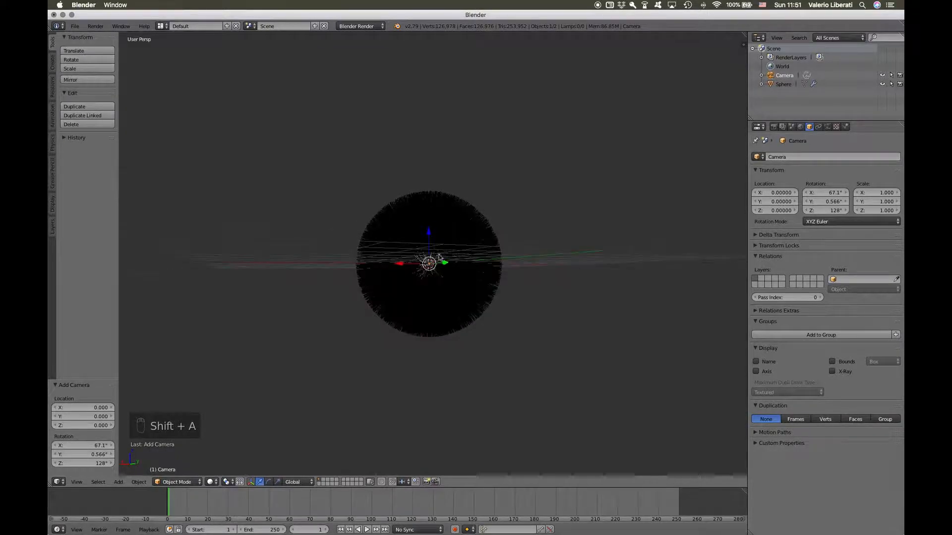
left_click_drag(400, 265, 192, 271)
scroll(193, 271, "up", 5)
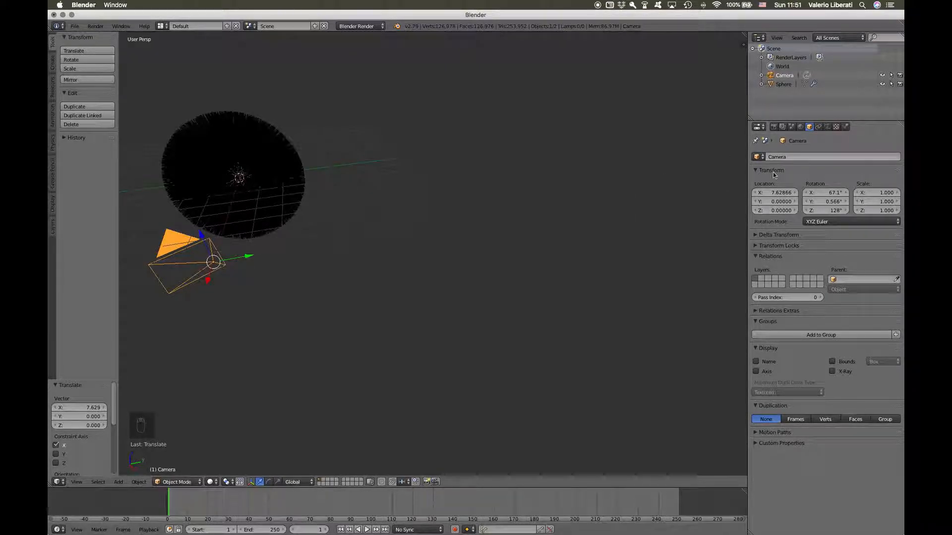
Set the camera's rotation to 90° on X, 0° on Y and 90° on Z so it faces the sphere
left_click(828, 194)
type("90")
key("Return")
left_click(826, 201)
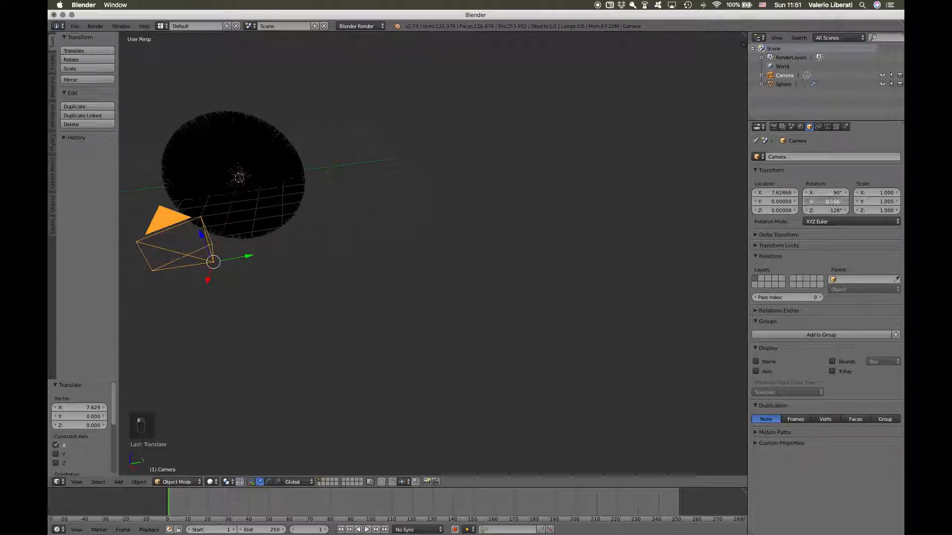
type("0")
key("Return")
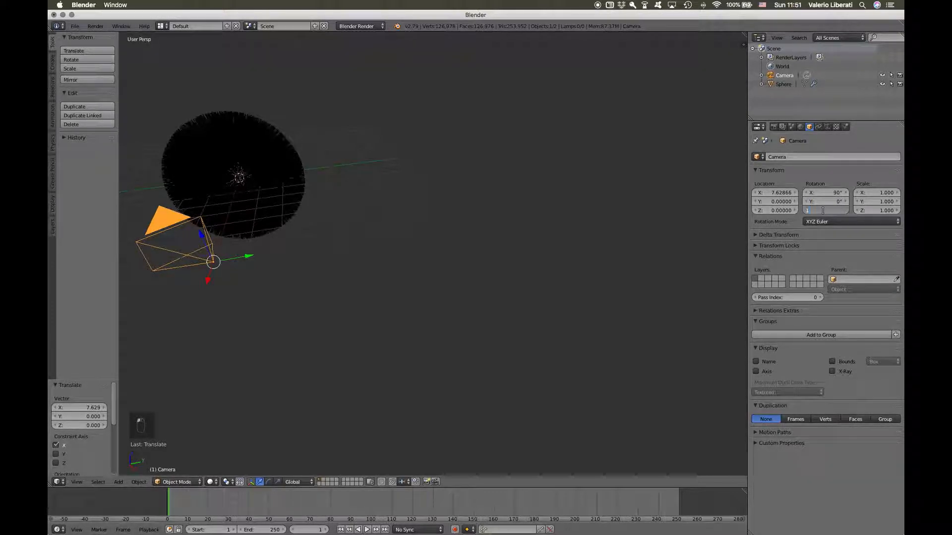
left_click(823, 211)
type("190")
key("Return")
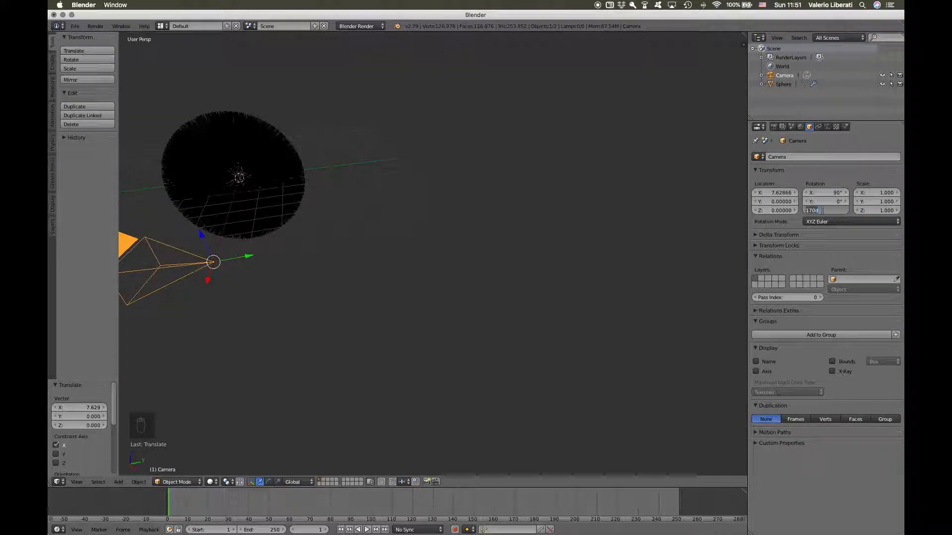
left_click(823, 210)
type("90")
key("Return")
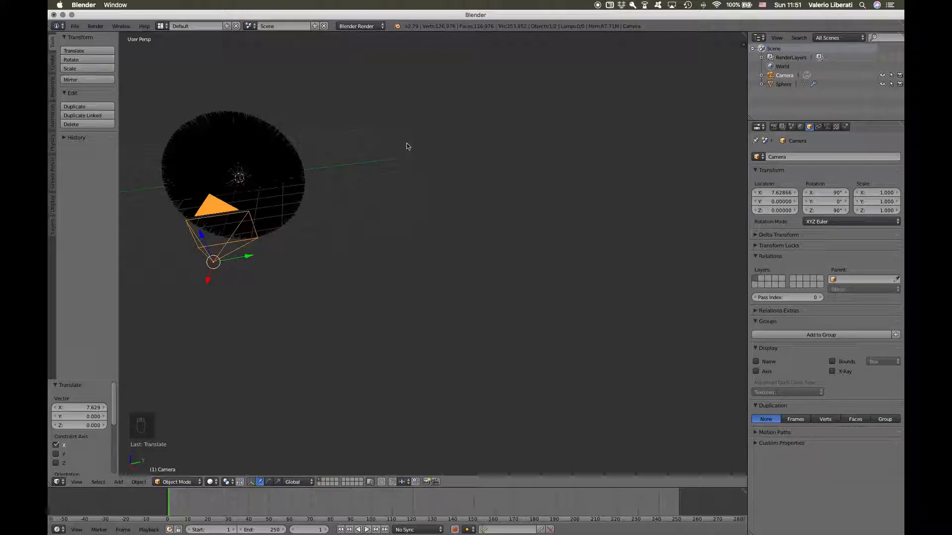
Select the sphere and reduce its displayed child hairs per parent to 1
scroll(408, 146, "left", 10)
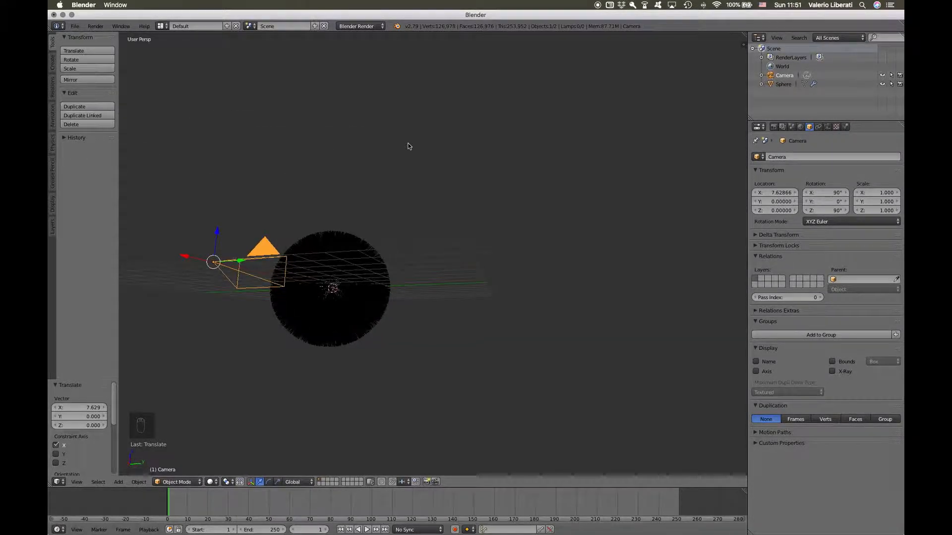
scroll(408, 146, "down", 5)
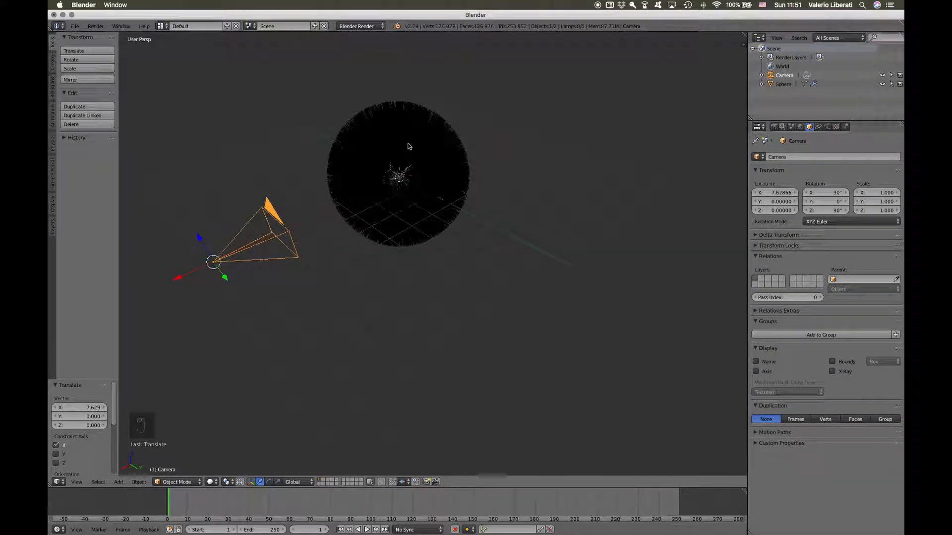
right_click(410, 175)
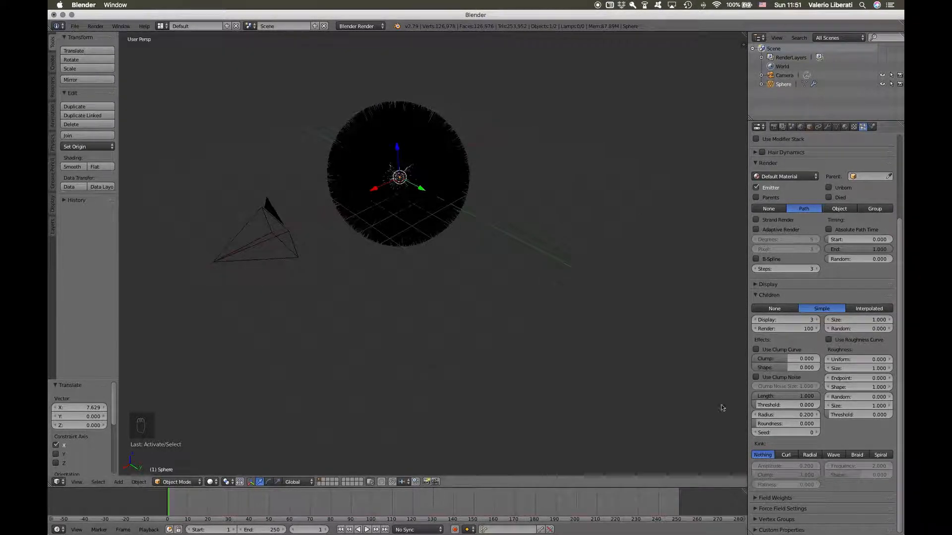
left_click(754, 320)
left_click(754, 320)
scroll(452, 250, "left", 10)
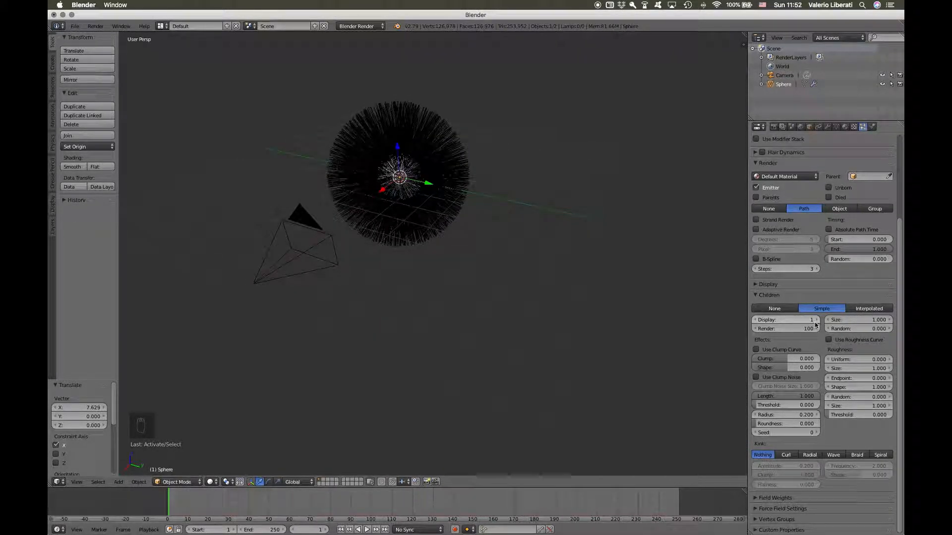
Set the children's size to about 1.087, random 1, clump 0.469, clump shape 0.999, uniform roughness 0.185 with size 1.04, and endpoint shape 0
left_click_drag(862, 323, 870, 373)
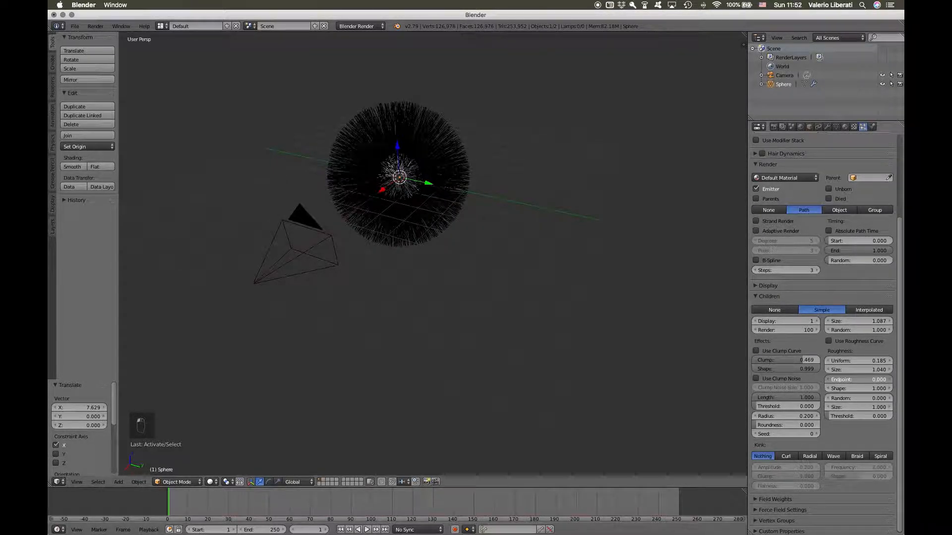
left_click_drag(859, 388, 834, 389)
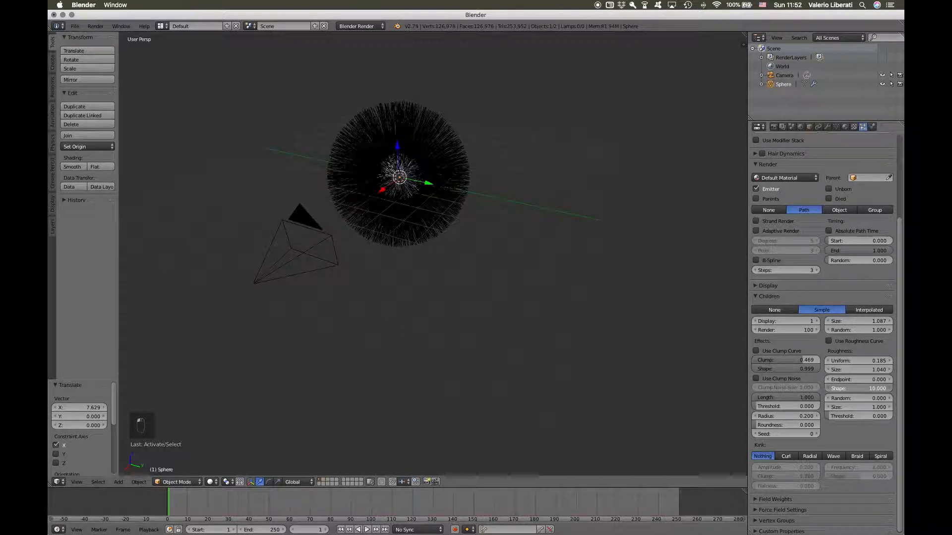
key("BackSpace")
Set the children's random roughness to about 0.074, with size 1.123 and threshold 0.641
mouse_move(843, 398)
left_mouse_down()
mouse_move(857, 398)
mouse_move(858, 407)
left_mouse_up()
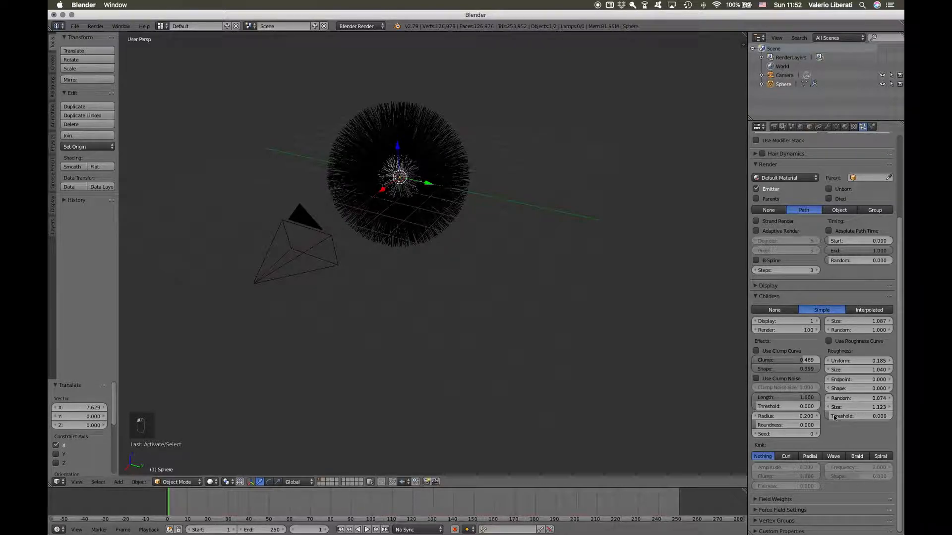
scroll(324, 293, "left", 5)
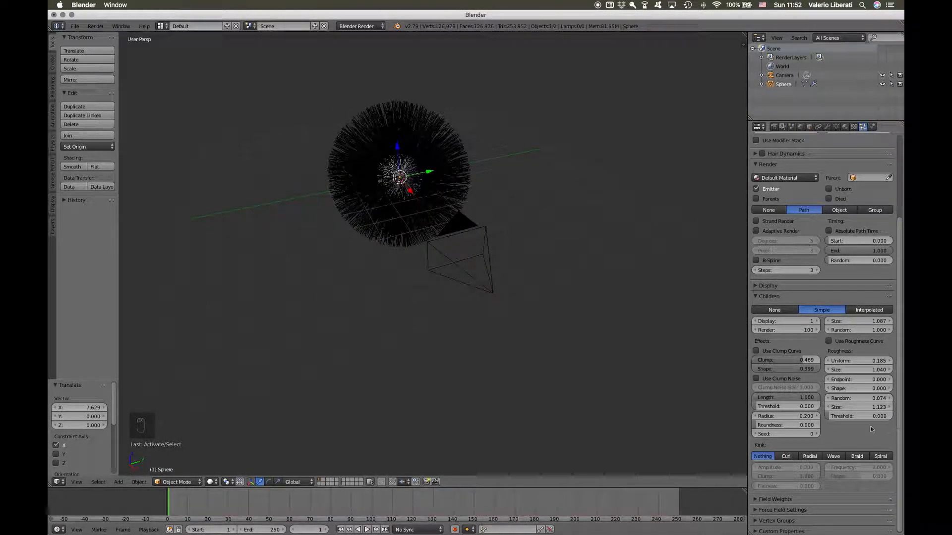
left_click_drag(833, 419, 873, 420)
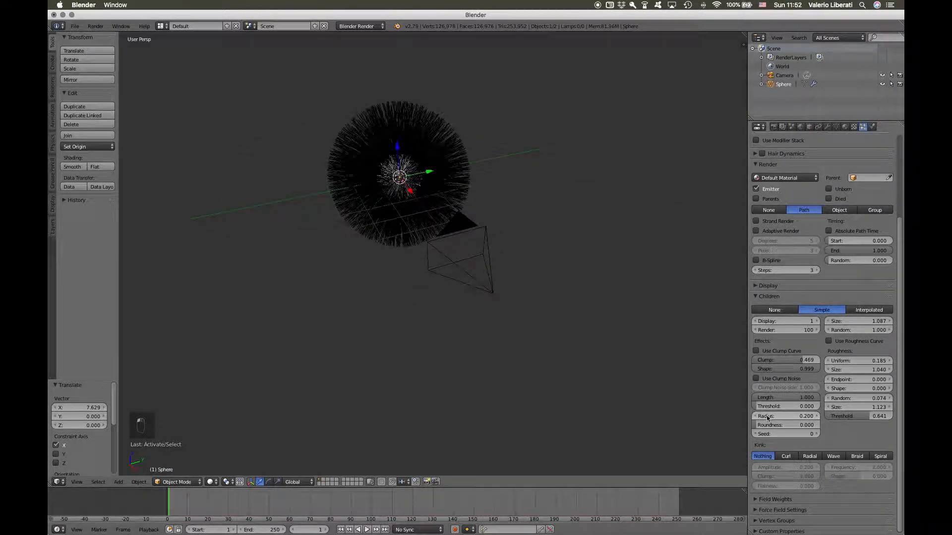
Set the child hairs' radius to 1.5, roundness to about 0.648, length to 0.779 and length threshold to 0.297
mouse_move(766, 425)
left_mouse_down()
mouse_move(808, 416)
mouse_move(771, 414)
left_mouse_up()
left_click(777, 435)
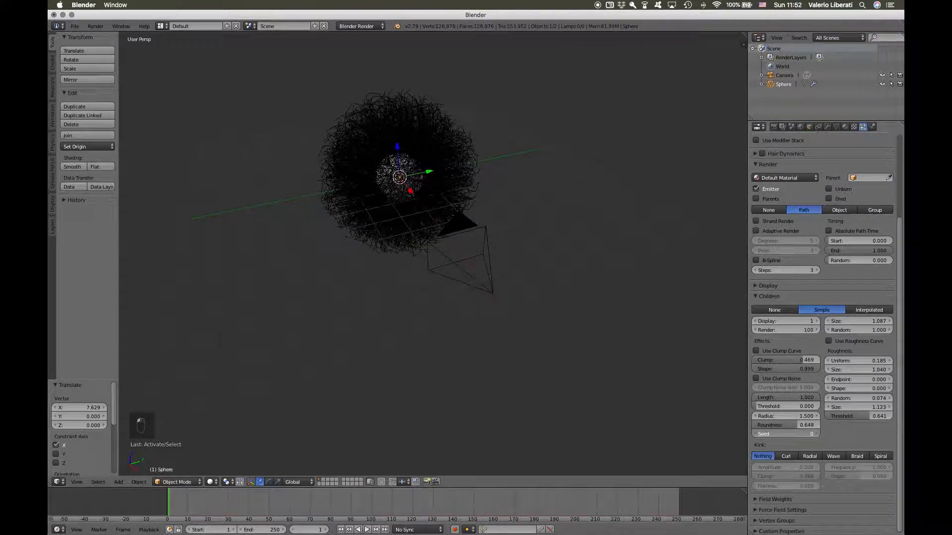
key("Return")
left_click_drag(776, 406, 808, 398)
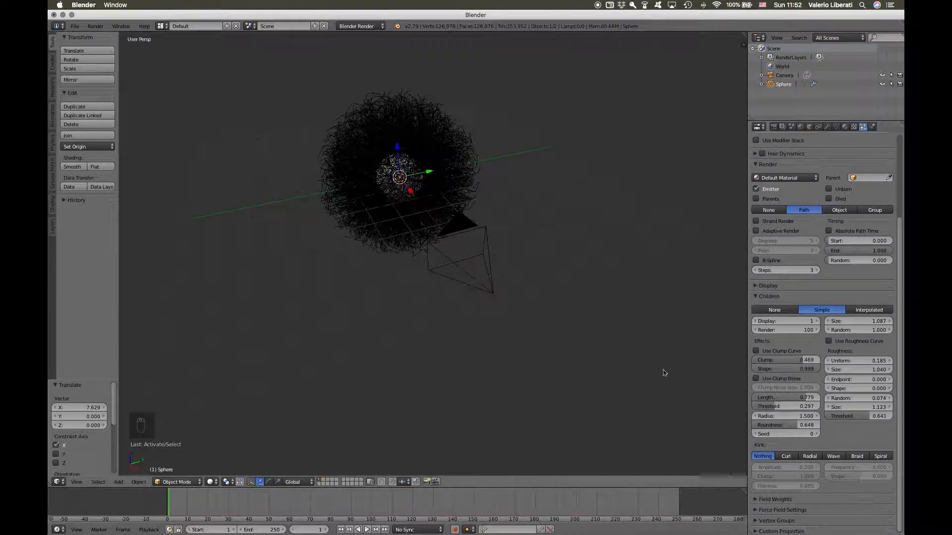
scroll(512, 315, "up", 5)
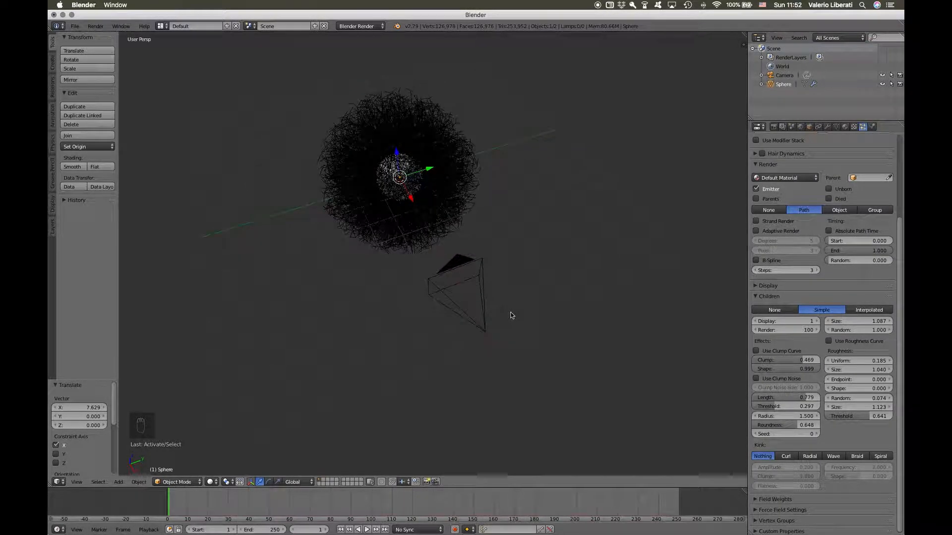
Create a new material for the sphere and make its diffuse color pure red
left_click(844, 127)
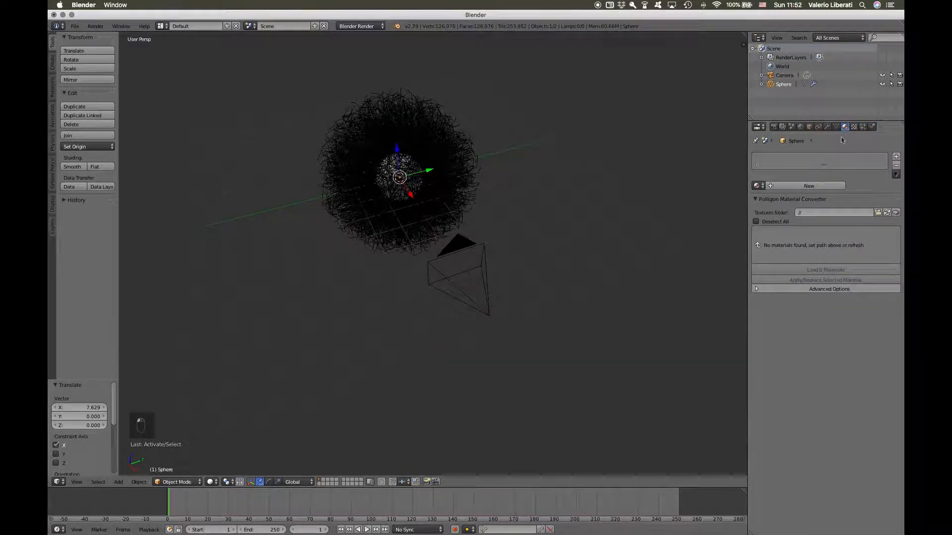
left_click(410, 185)
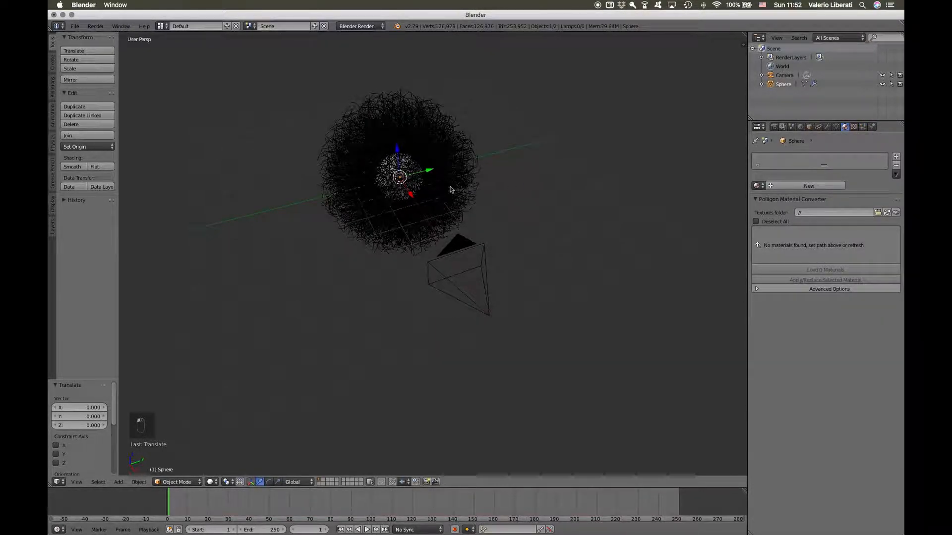
left_click(788, 187)
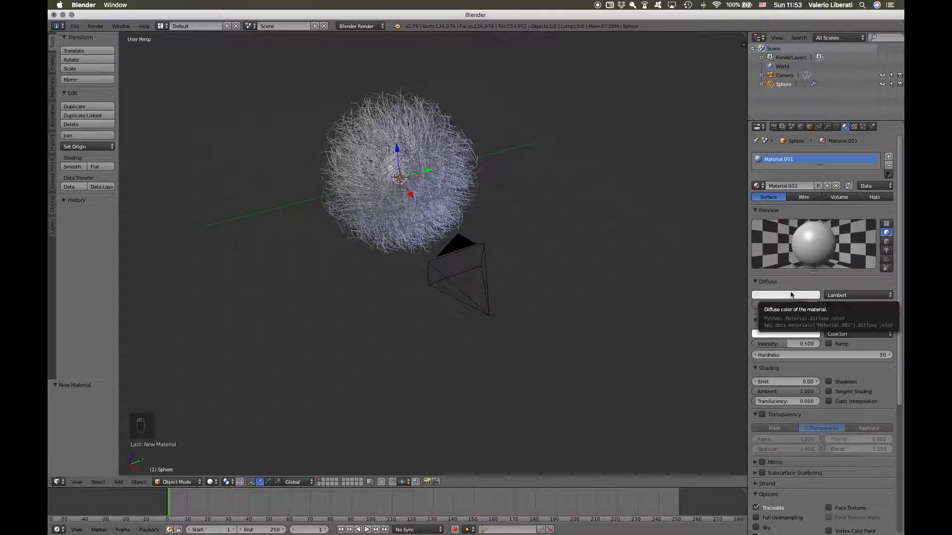
left_click(789, 296)
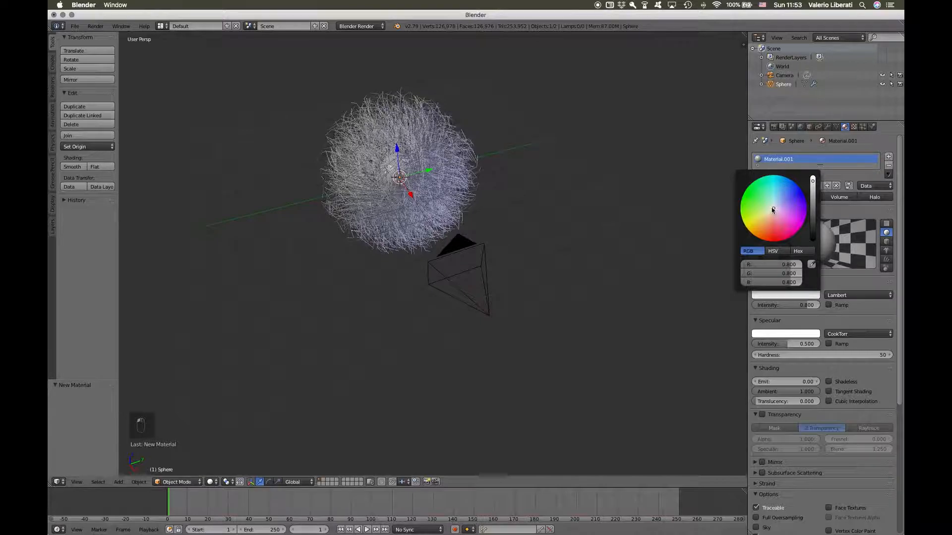
left_click(775, 243)
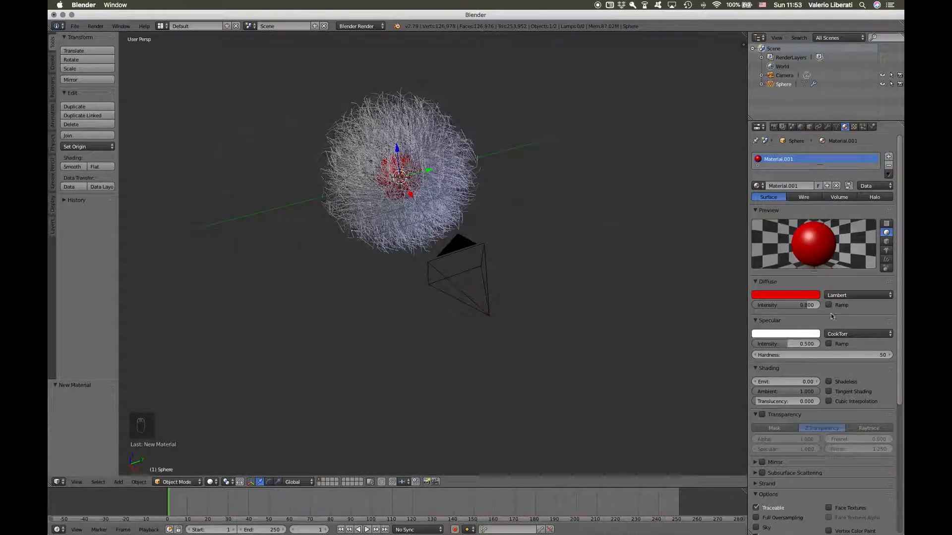
Assign Material.001 as the render material of the sphere's hair particles
left_click(863, 127)
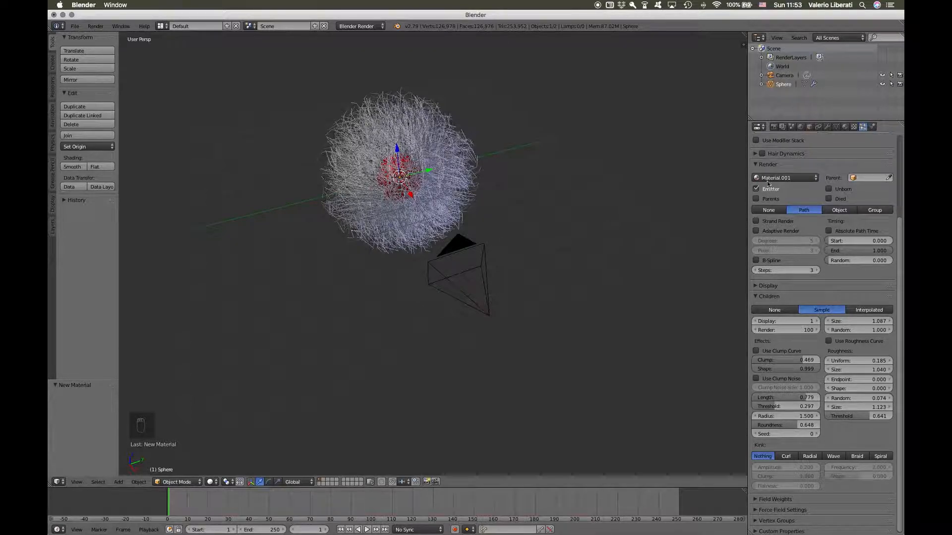
left_click(770, 178)
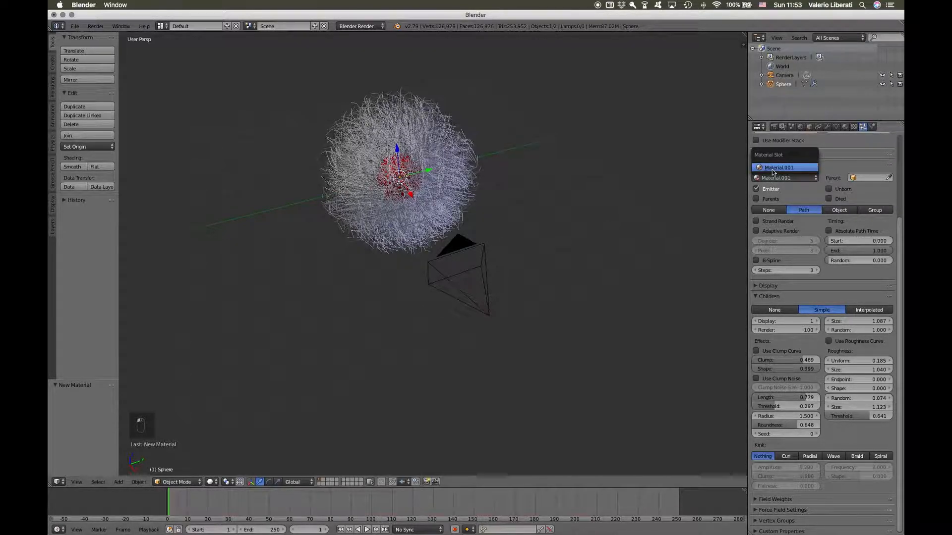
left_click(772, 167)
scroll(416, 236, "up", 5)
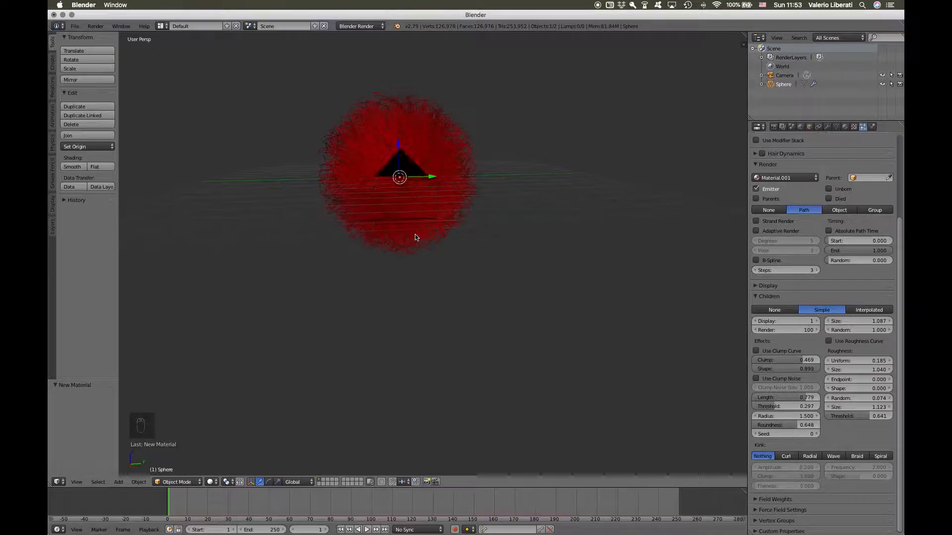
Move the sphere about -3.68 and a further -0.82 units along X to fit the hair in the camera frame, checking the camera view
scroll(415, 237, "up", 2)
key("KP_0")
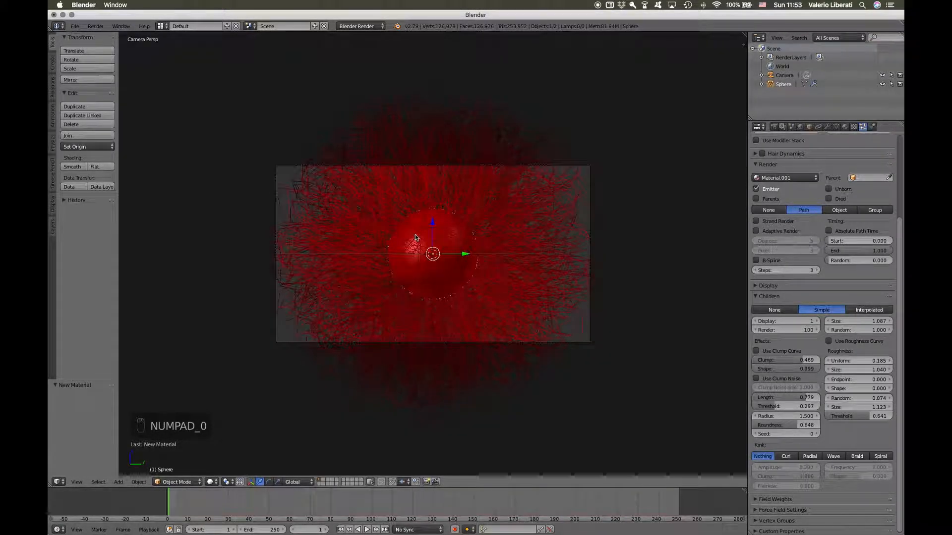
scroll(415, 237, "up", 3)
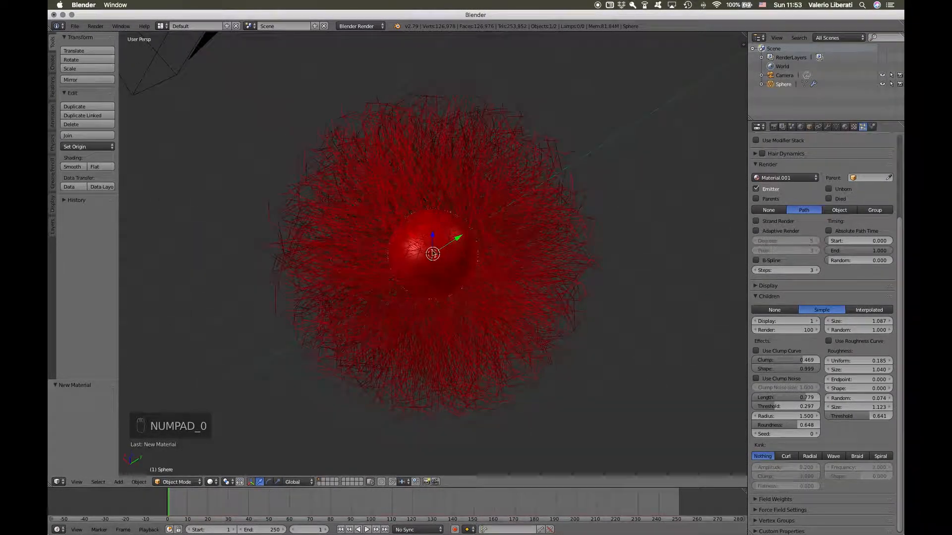
left_click_drag(434, 256, 526, 257)
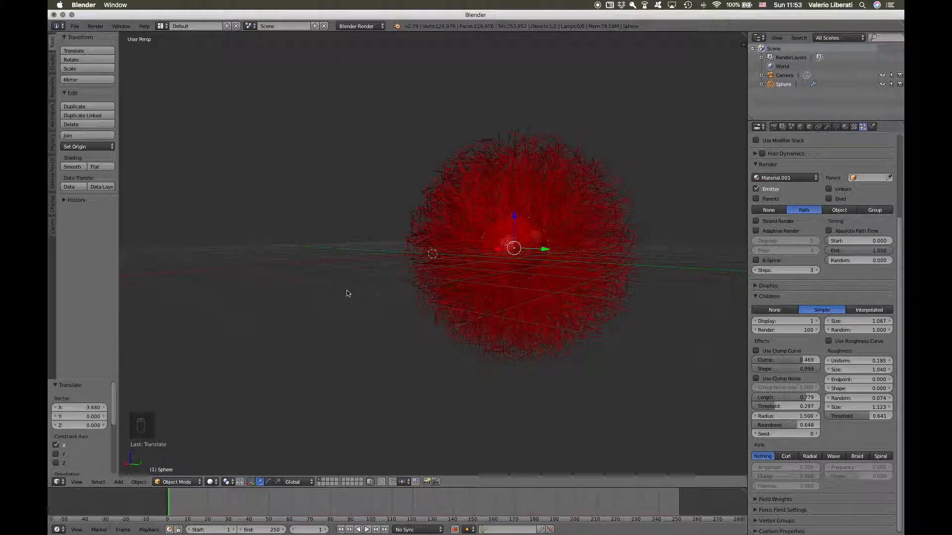
key("KP_0")
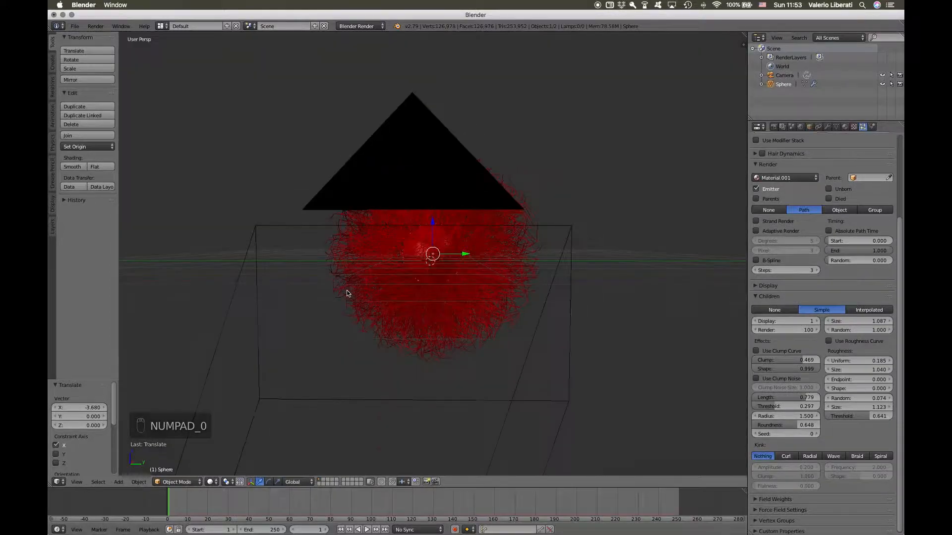
mouse_move(347, 293)
middle_mouse_down()
mouse_move(404, 272)
mouse_move(354, 284)
middle_mouse_up()
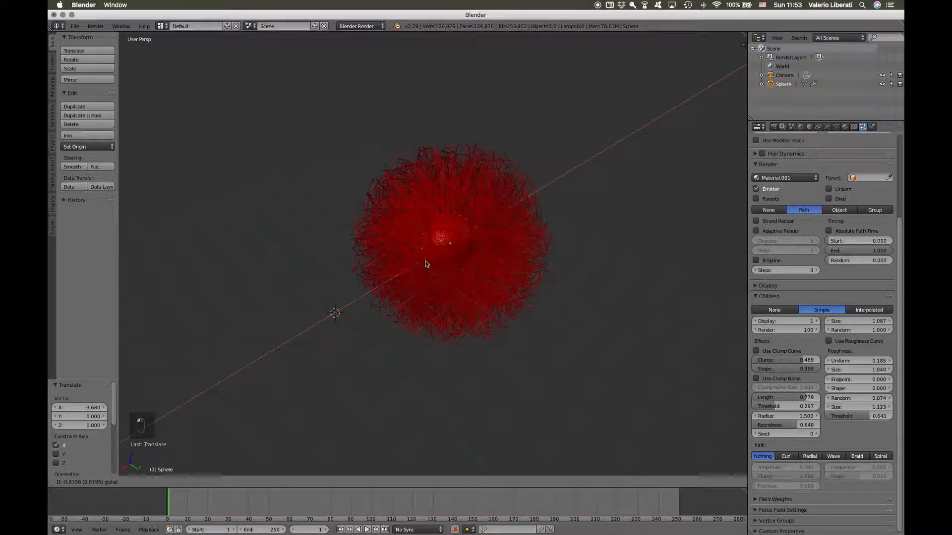
key("KP_0")
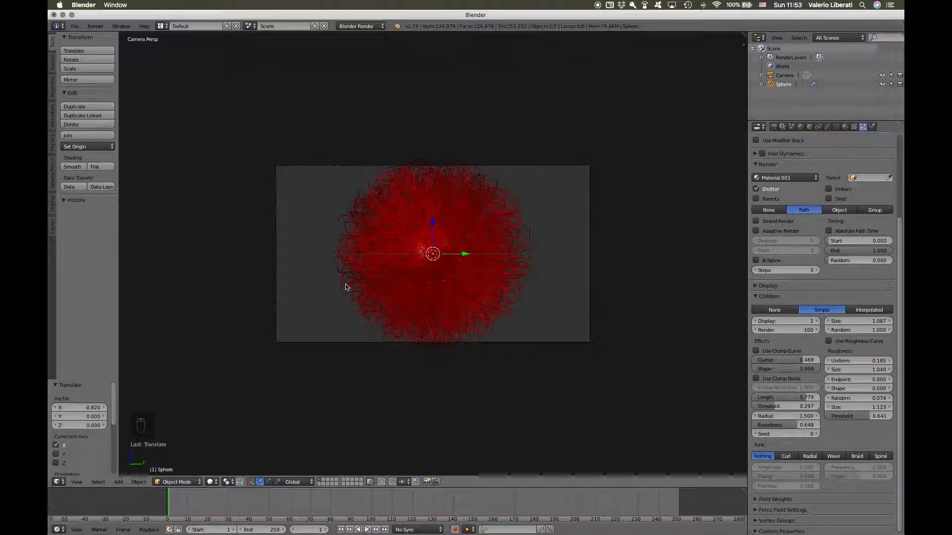
scroll(470, 285, "up", 10)
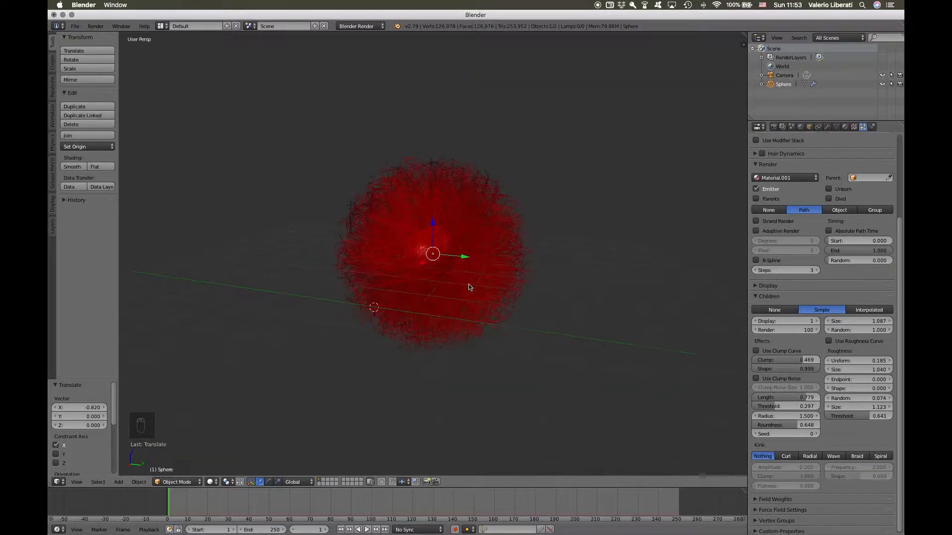
Switch the render engine to Cycles Render, comparing the rendered preview of the hairy sphere before and after
key("KP_0")
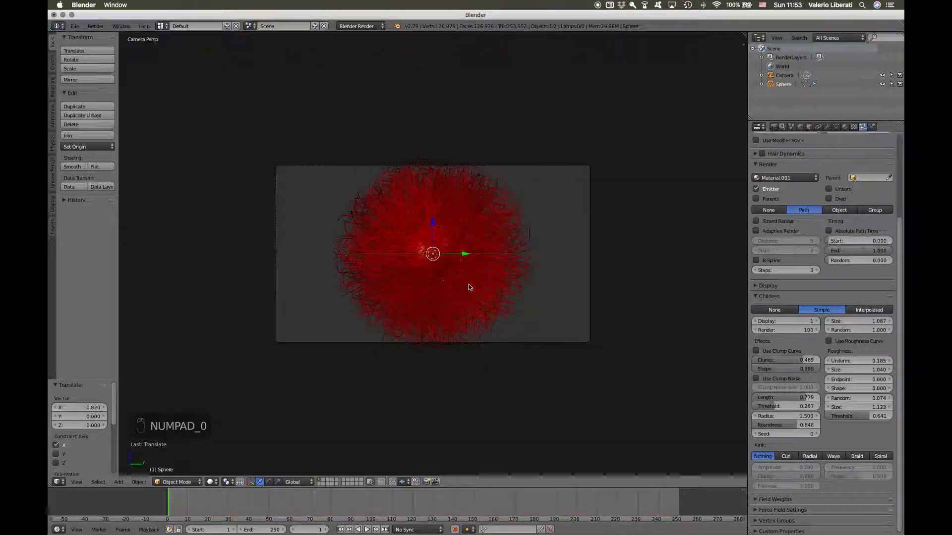
key("shift+z")
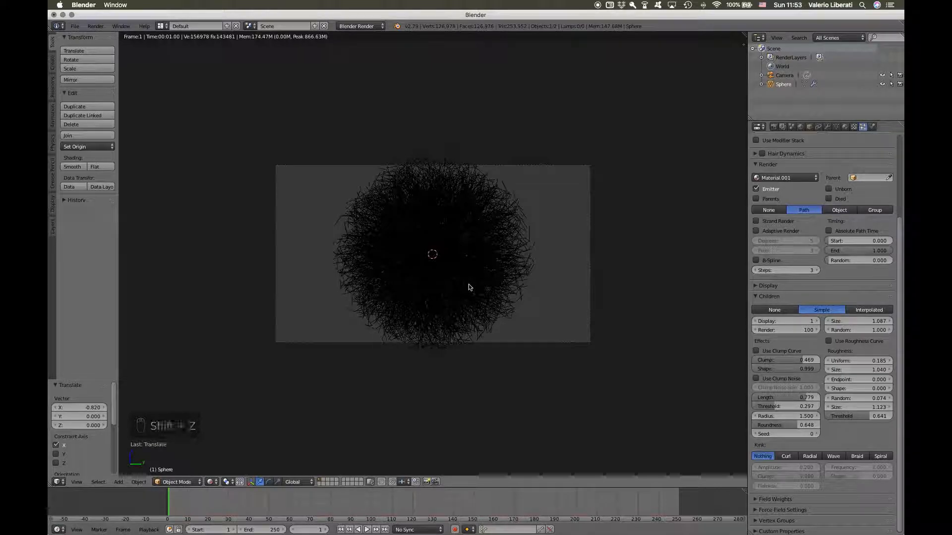
key("KP_0")
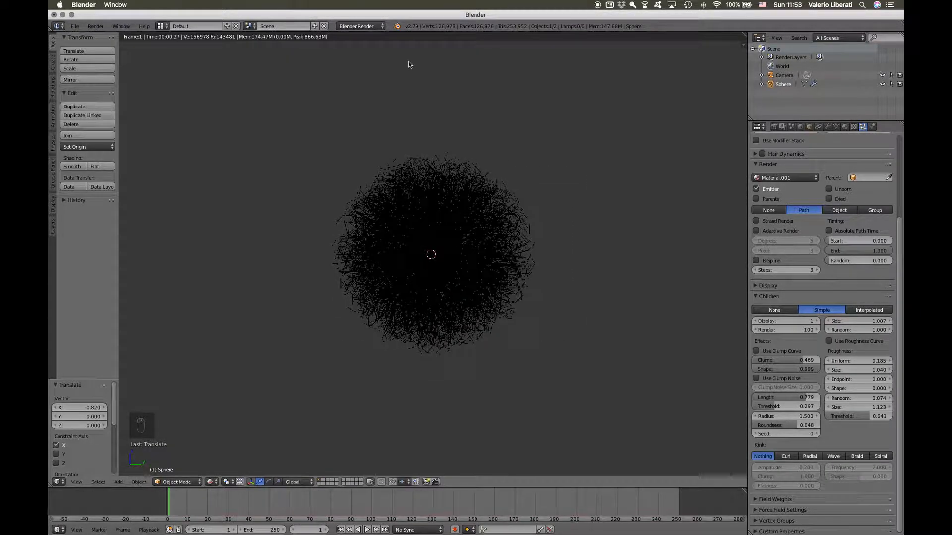
left_click(360, 26)
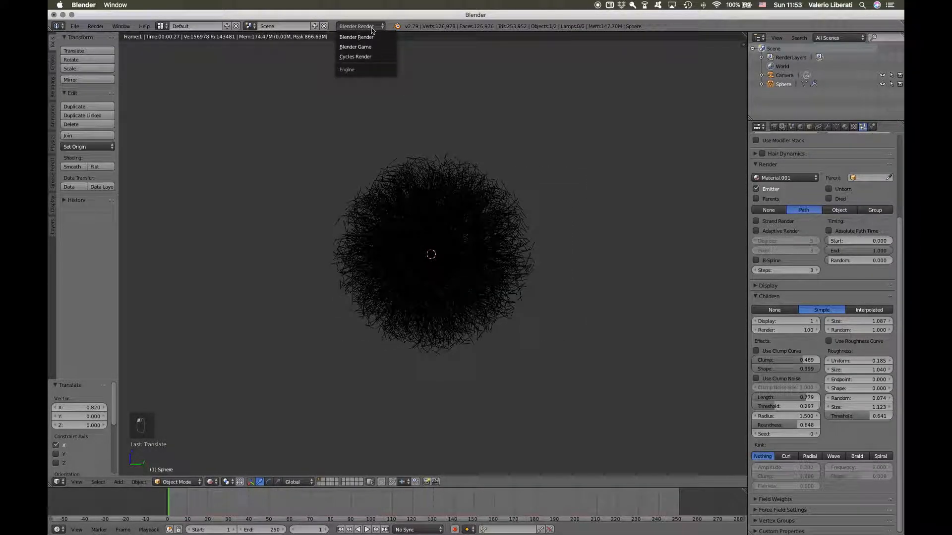
left_click(362, 58)
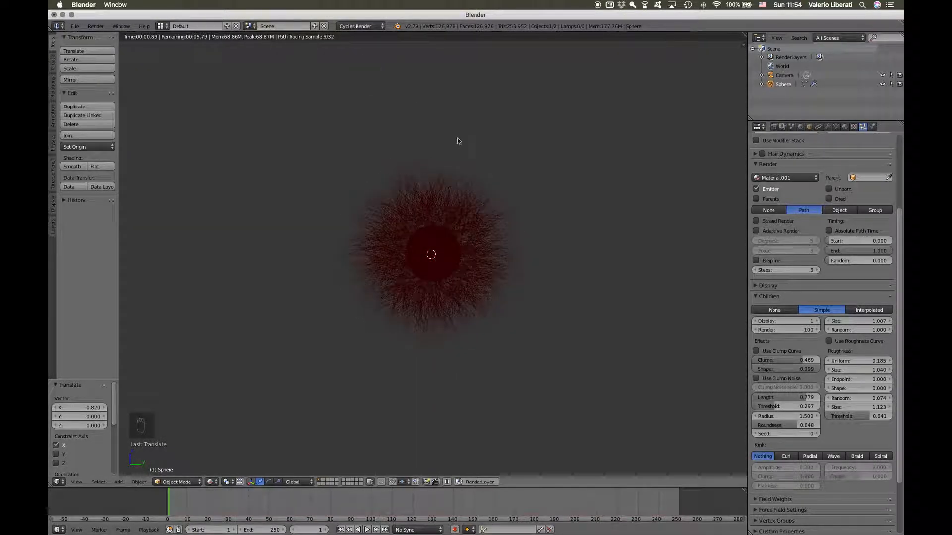
key("shift+z")
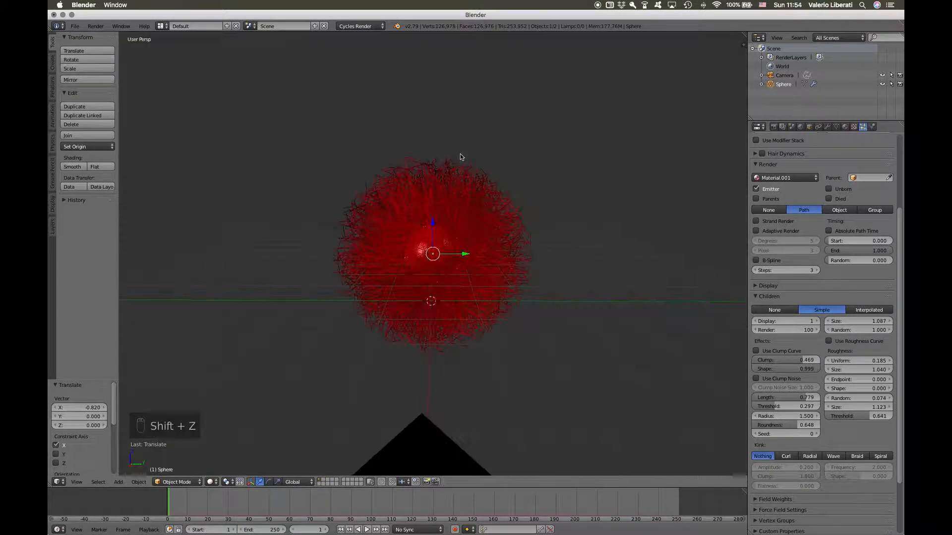
Add a Sun lamp at the scene origin
key("KP_8")
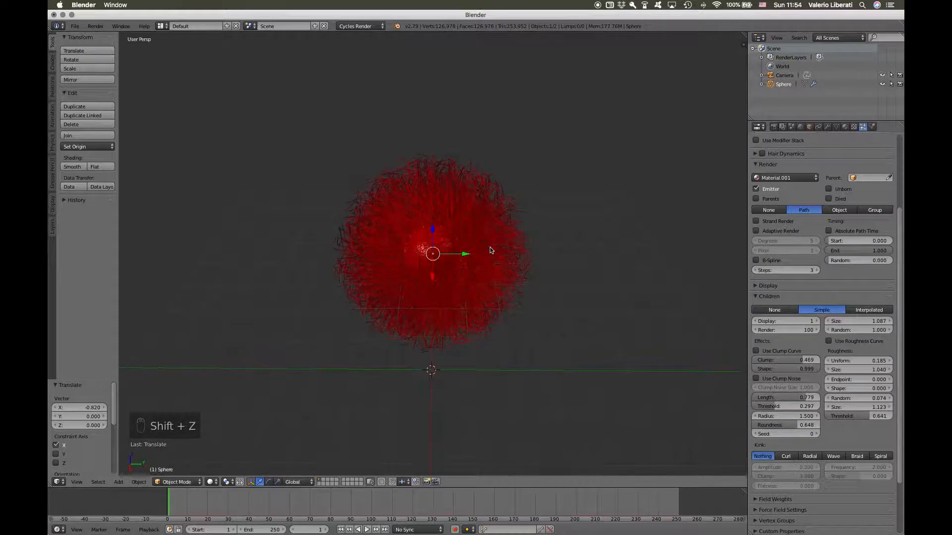
key("shift+a")
mouse_move(485, 257)
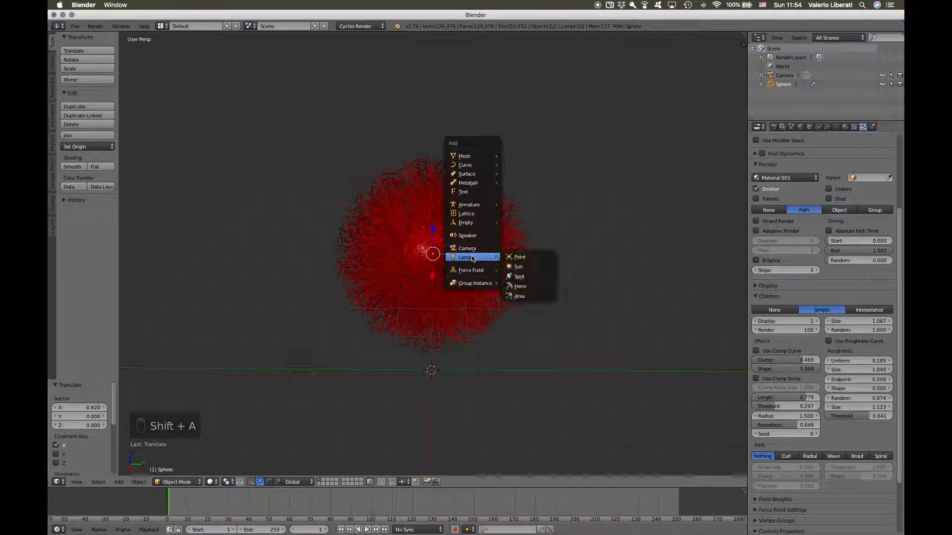
left_click(518, 267)
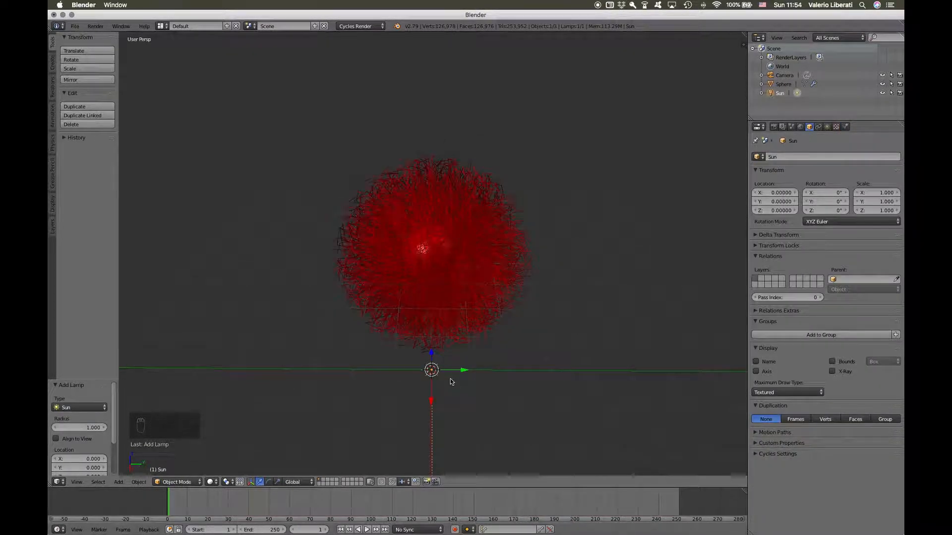
Move the sun to about X -3.06, Y 2.02, Z 5.93, rotate it about 31.7°, and preview the lighting through the camera
left_click_drag(433, 361, 555, 96)
key("r")
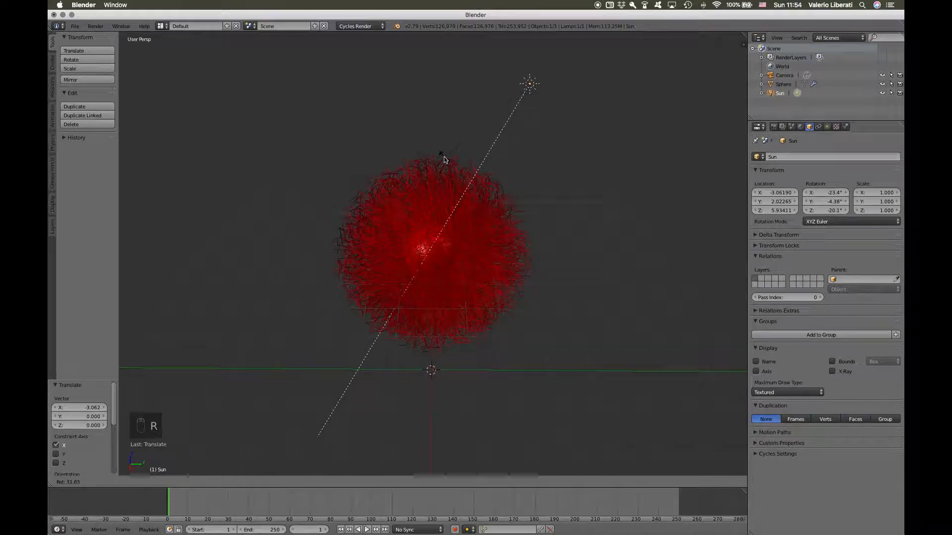
left_click(444, 159)
key("KP_0")
key("shift+z")
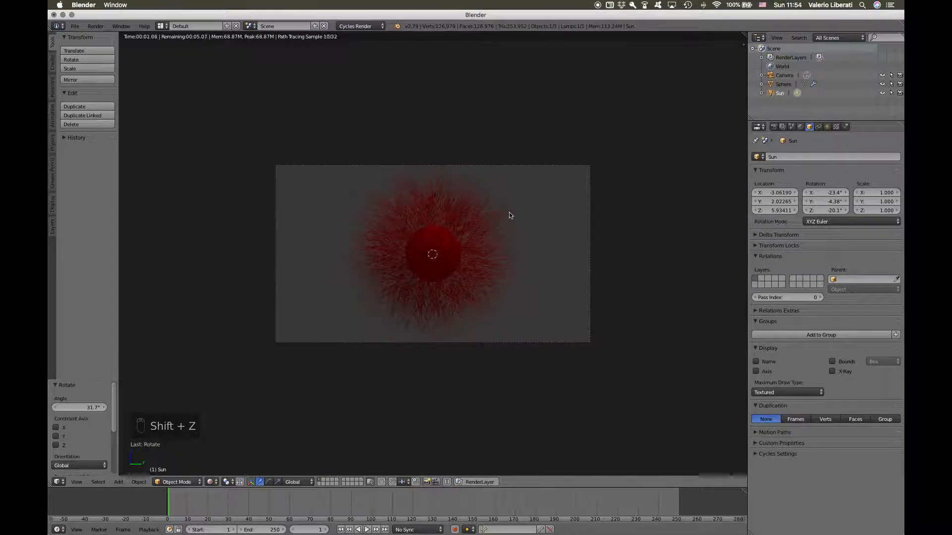
key("shift+z")
Set the sphere's child hair display count to 4 and the clump to about 0.524
right_click(443, 218)
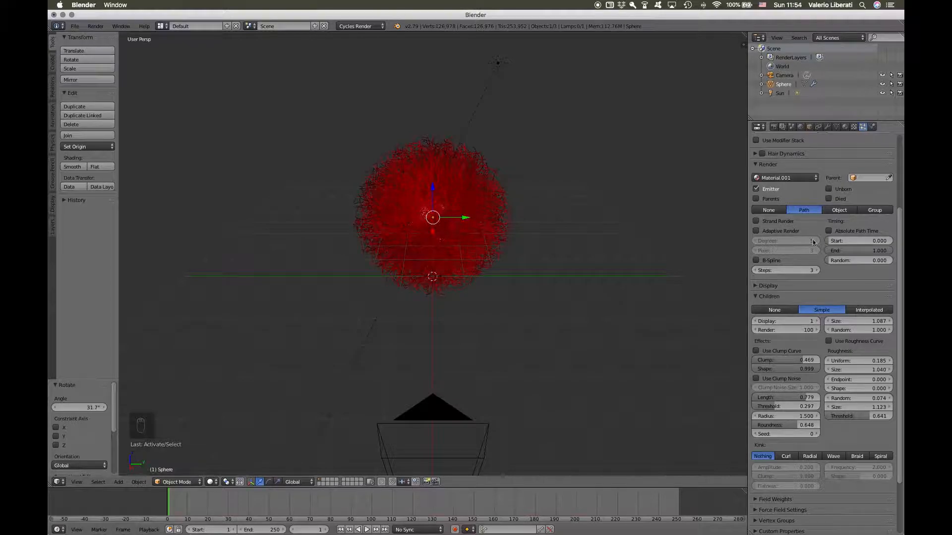
left_click(817, 322)
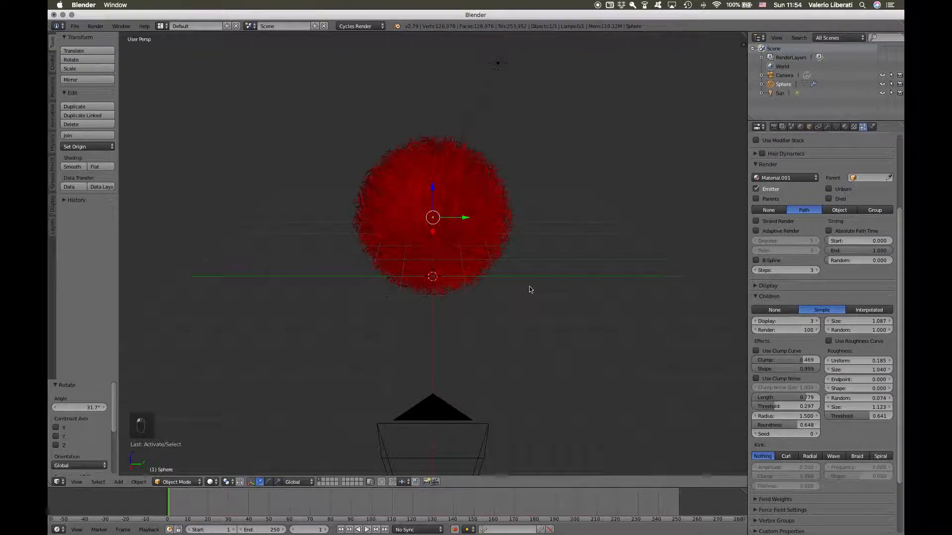
left_click_drag(788, 361, 799, 360)
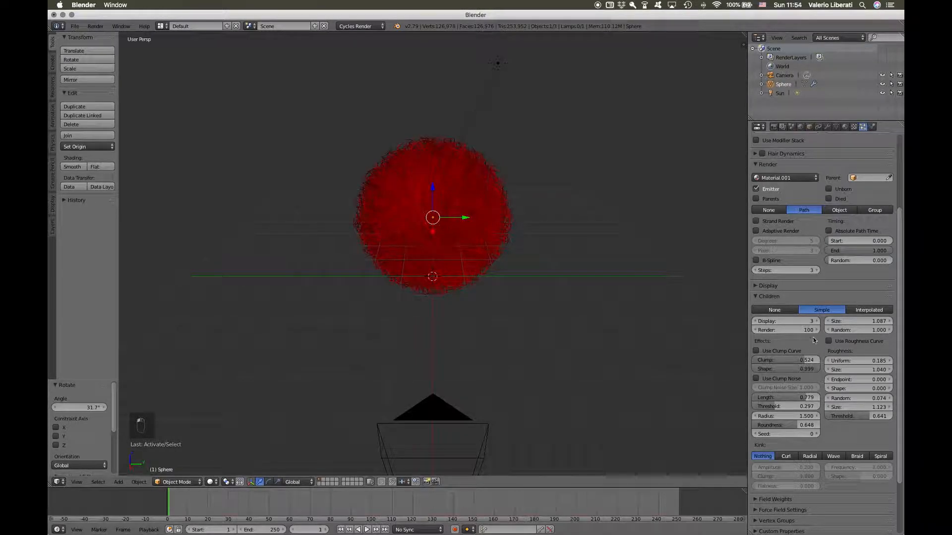
left_click(815, 322)
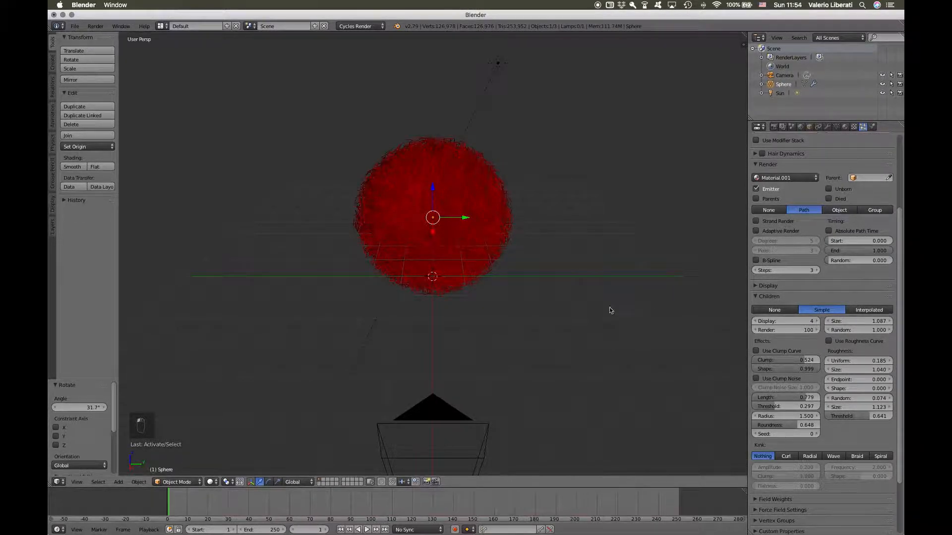
Set the sun lamp's strength to 5 and preview the rendered sphere through the camera
scroll(569, 299, "up", 3)
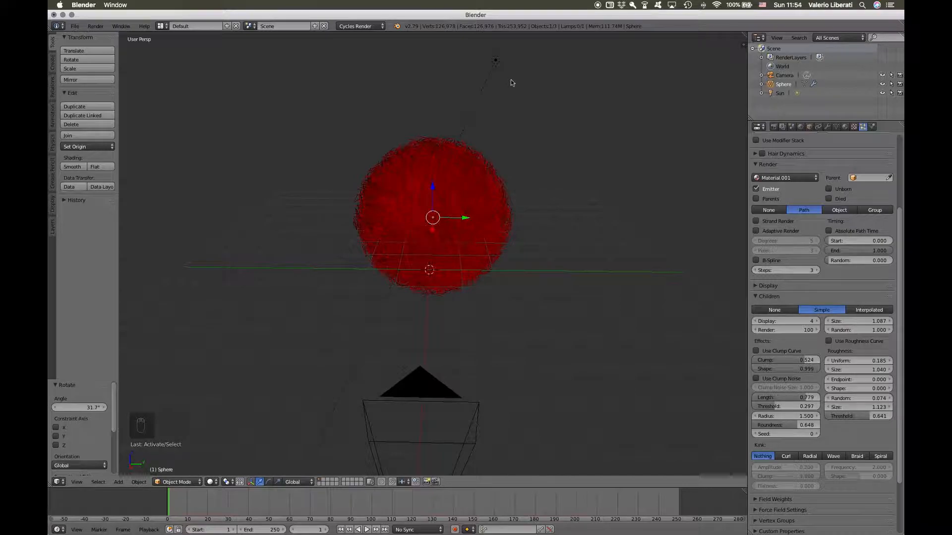
right_click(496, 60)
left_click(828, 127)
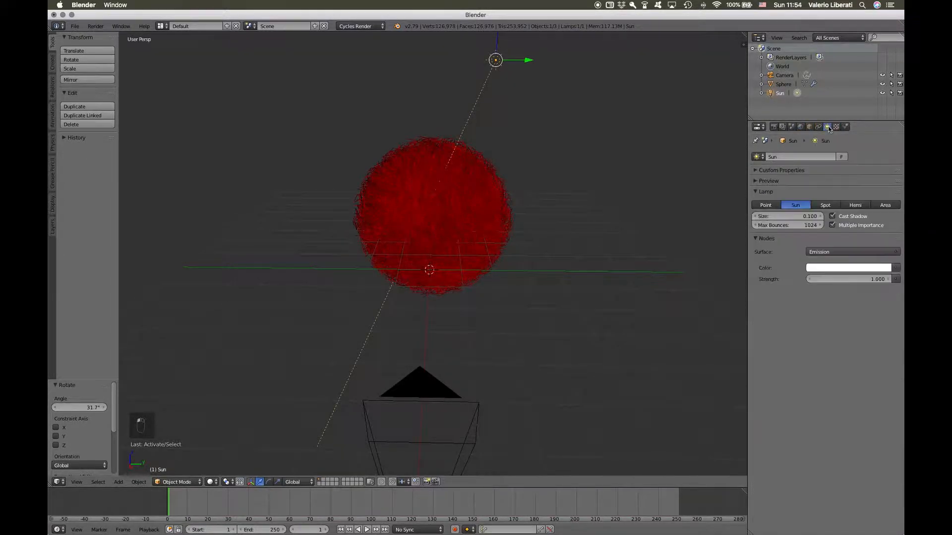
left_click(862, 280)
type("5")
key("Return")
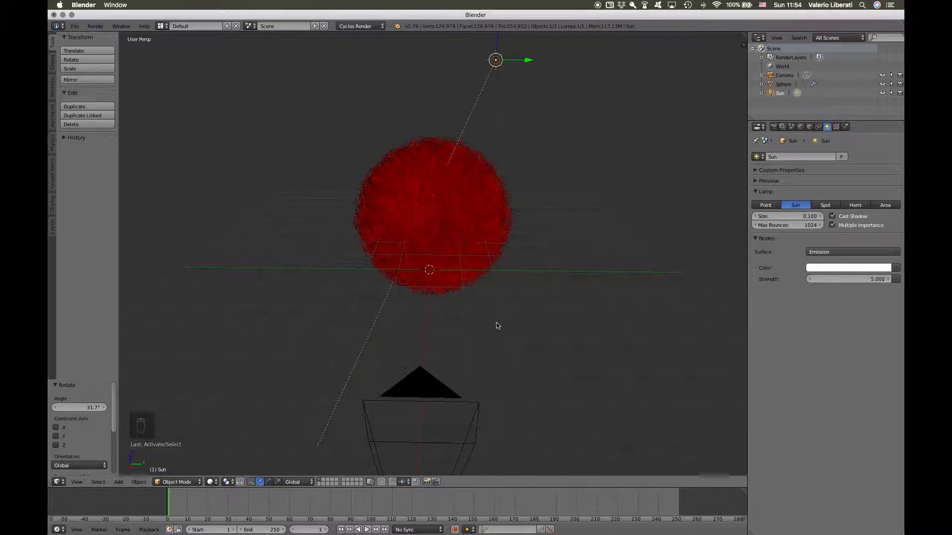
key("KP_0")
key("shift+z")
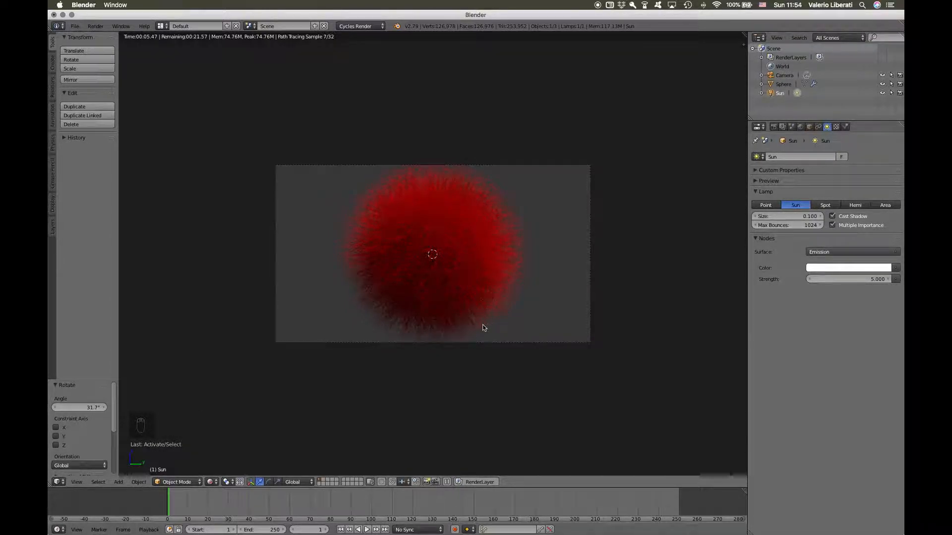
Reduce the sphere's child hair display count to 3 and check the rendered camera preview
left_click(837, 127)
left_click(827, 127)
right_click(432, 263)
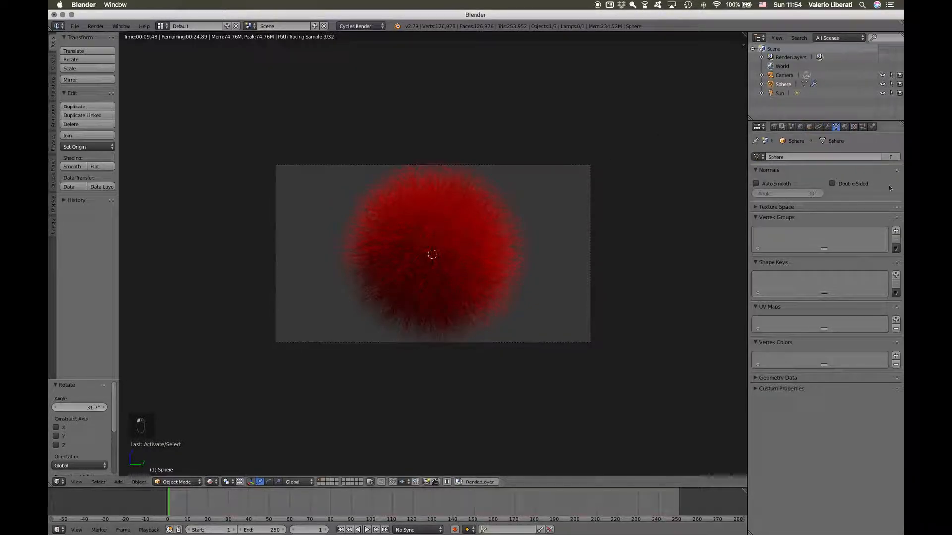
left_click(863, 127)
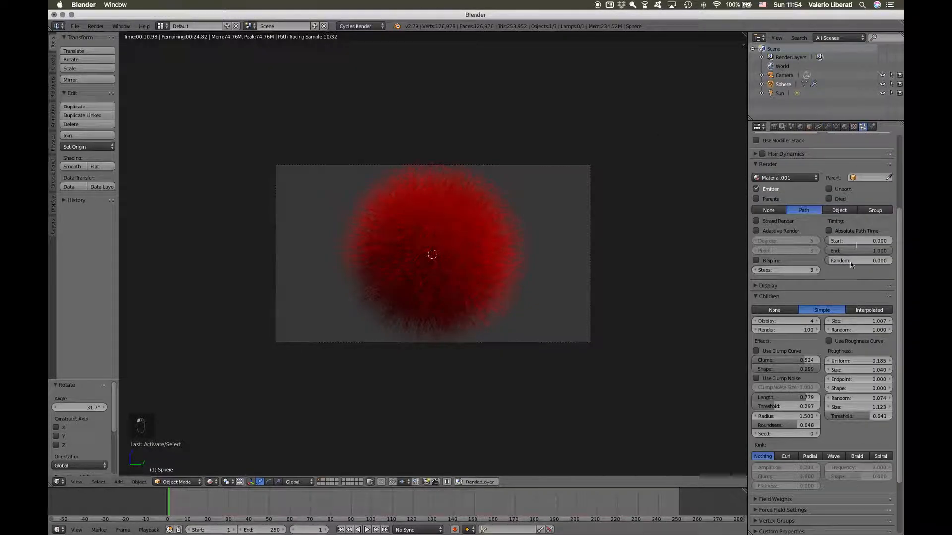
left_click(754, 322)
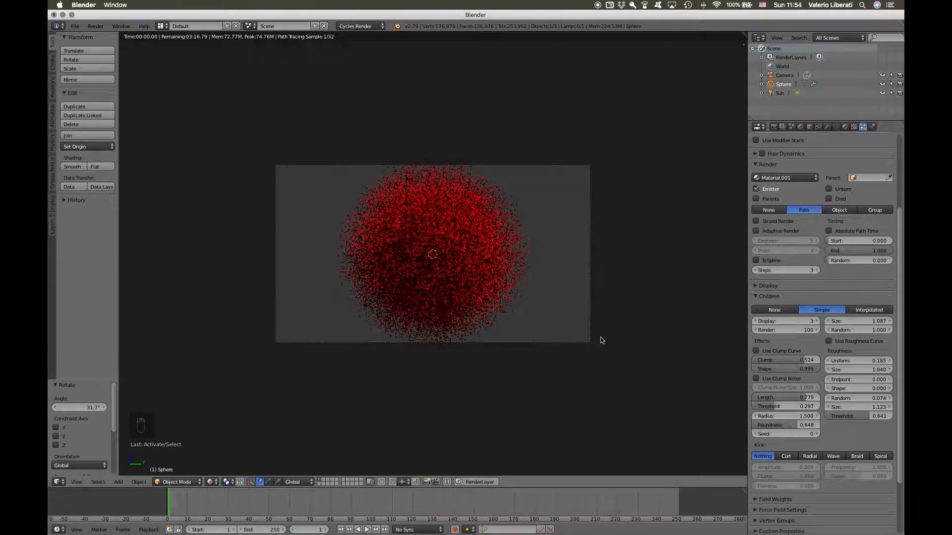
key("shift+z")
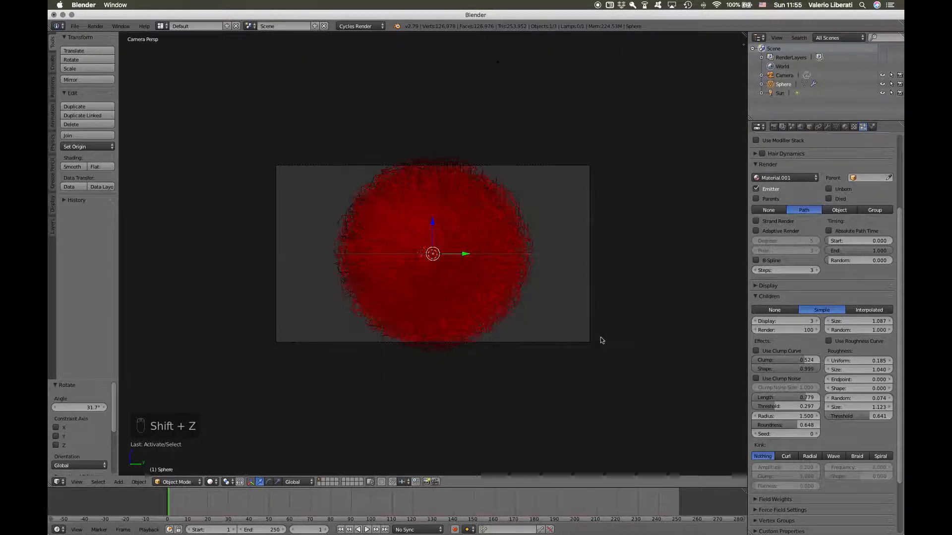
key("shift+z")
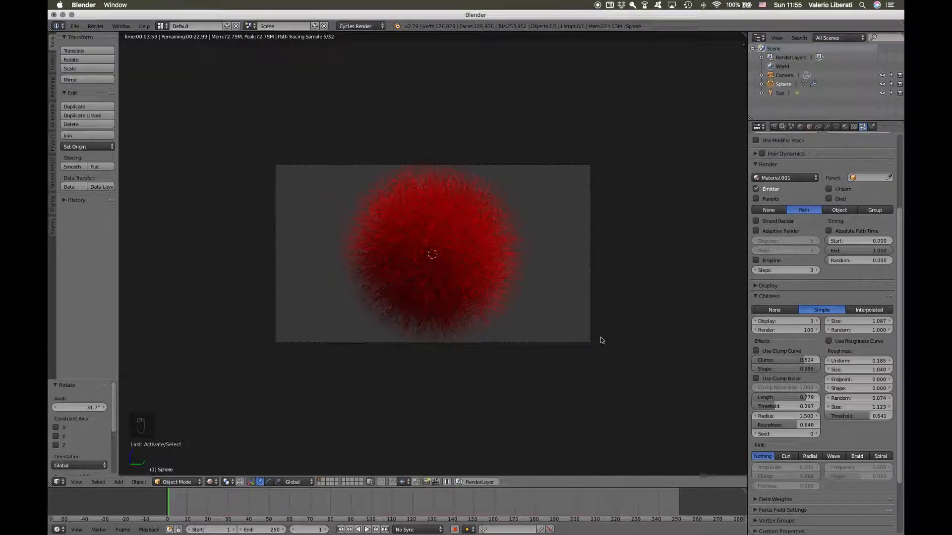
key("shift+z")
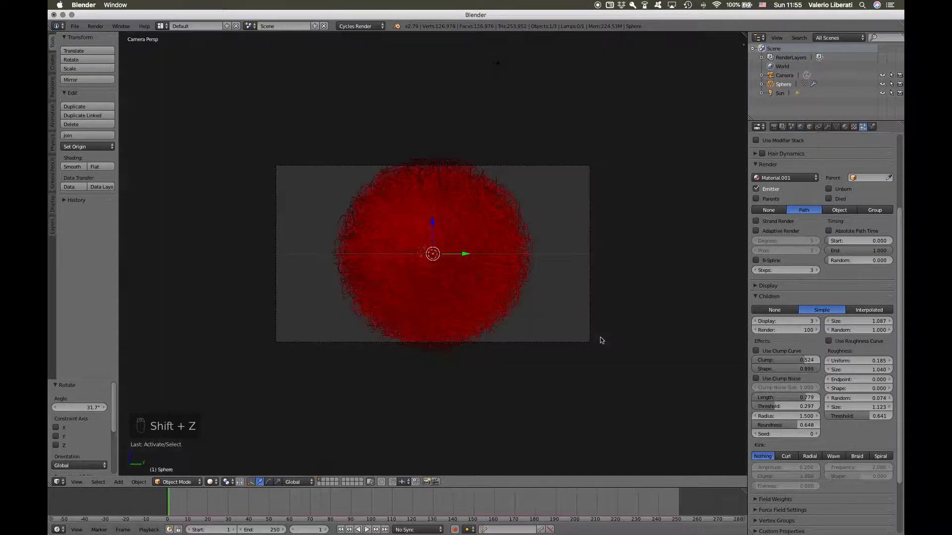
Set the render resolution to 1000 px in X and 1000 px in Y
middle_click_drag(630, 217, 629, 217)
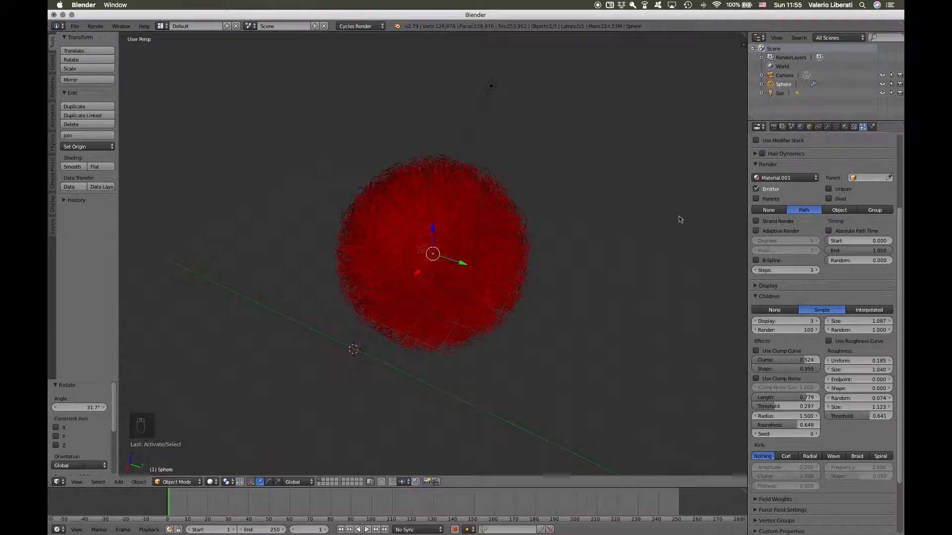
left_click(774, 127)
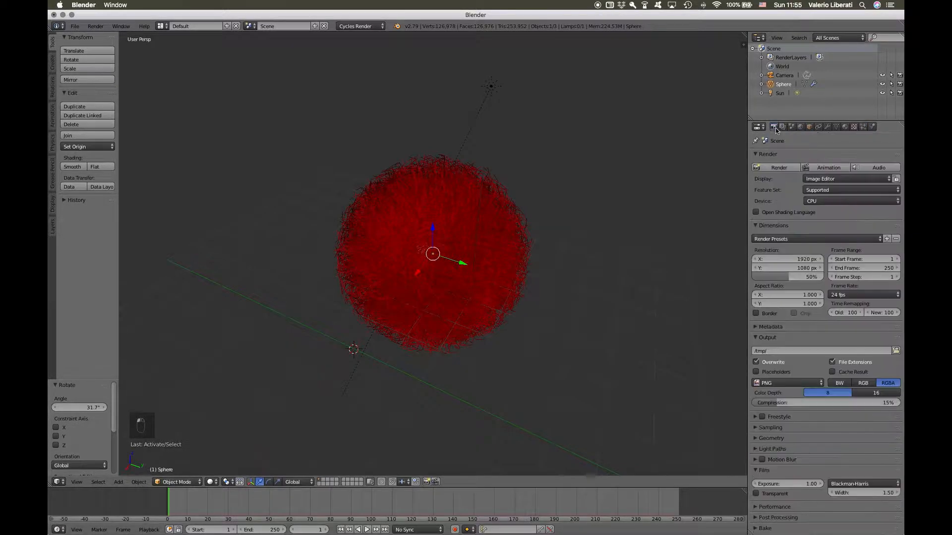
left_click(809, 260)
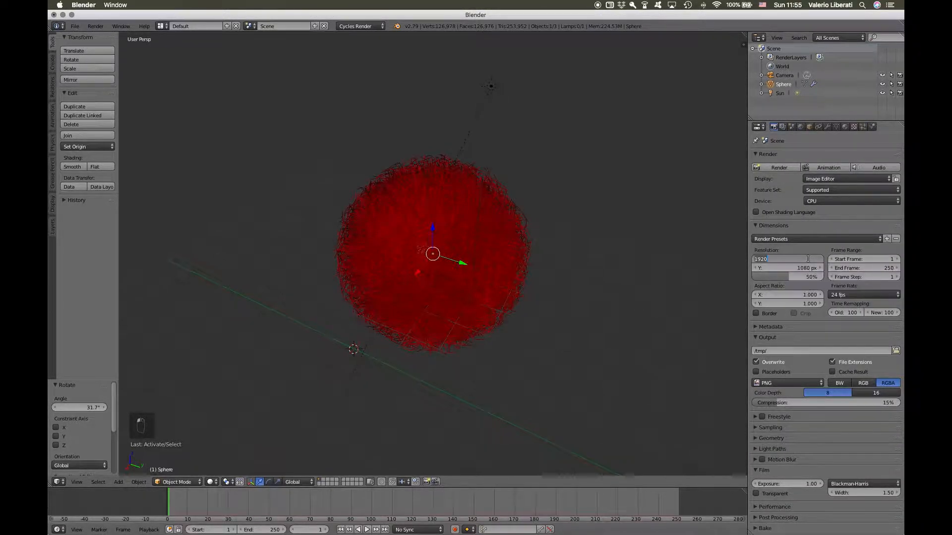
type("1000")
key("Return")
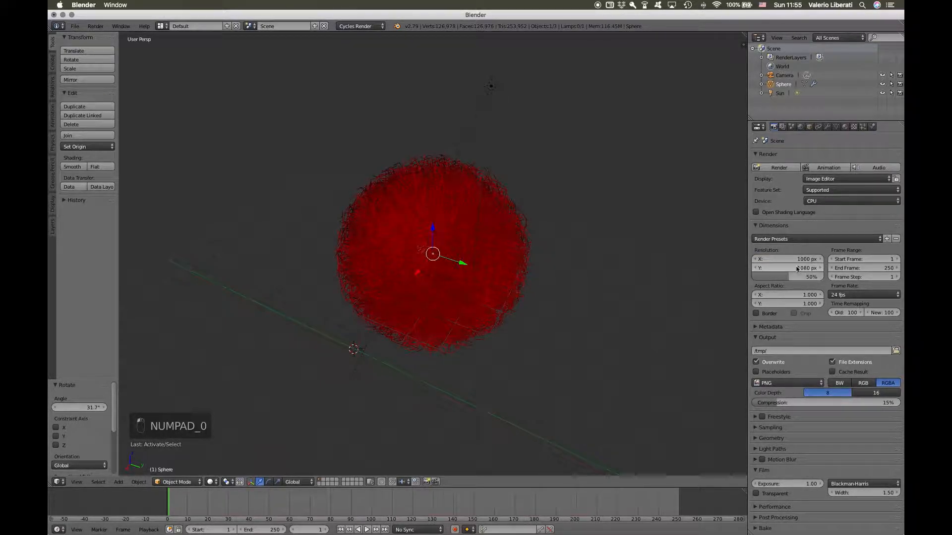
left_click(795, 267)
type("1000")
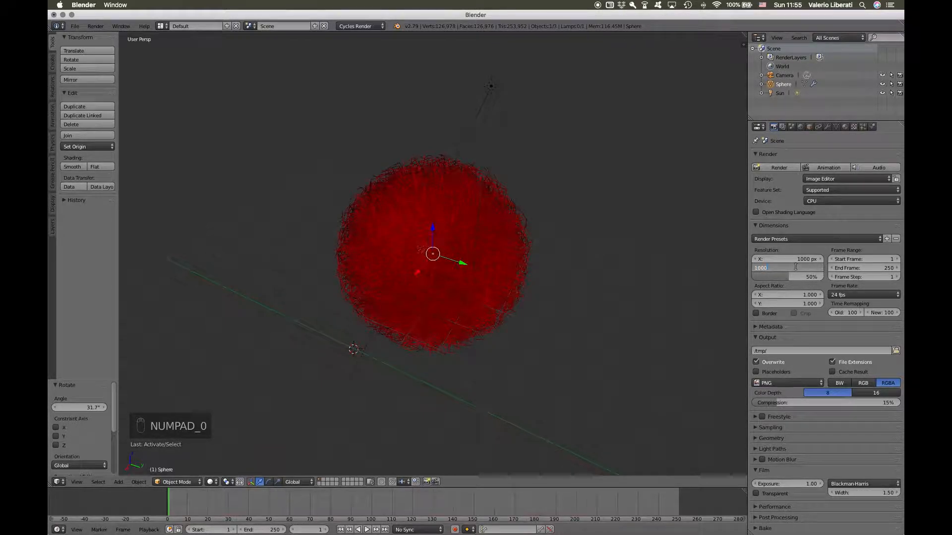
key("Return")
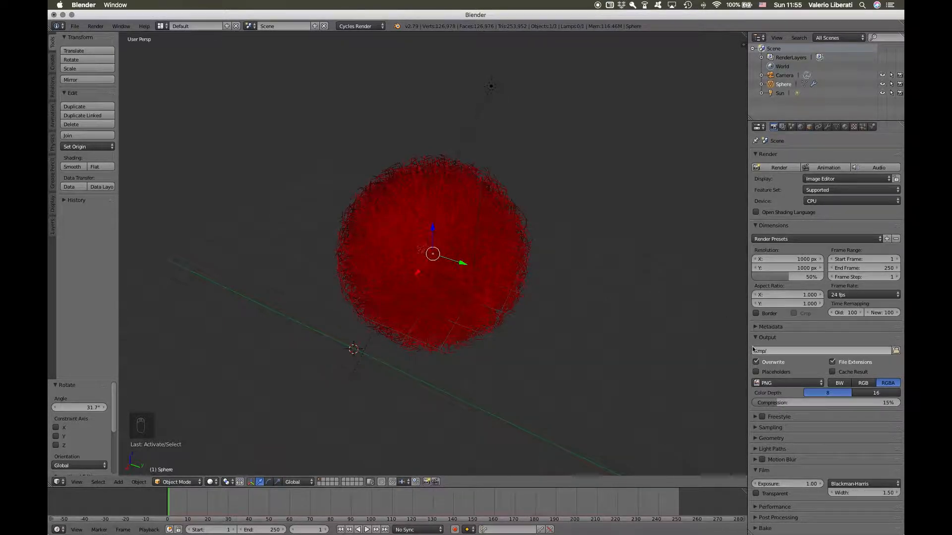
Set the render resolution to 400 px in X and 400 px in Y
middle_click_drag(529, 317, 529, 313)
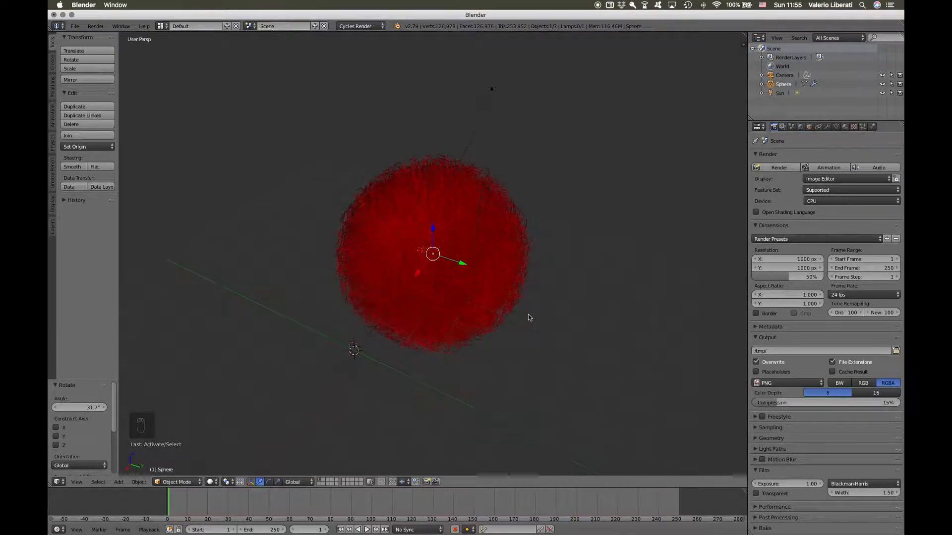
left_click(809, 259)
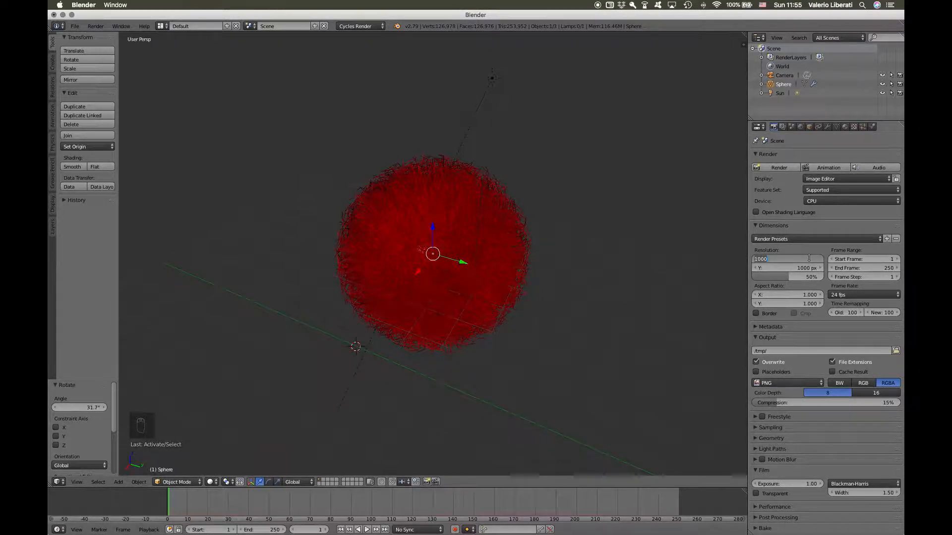
key("Return")
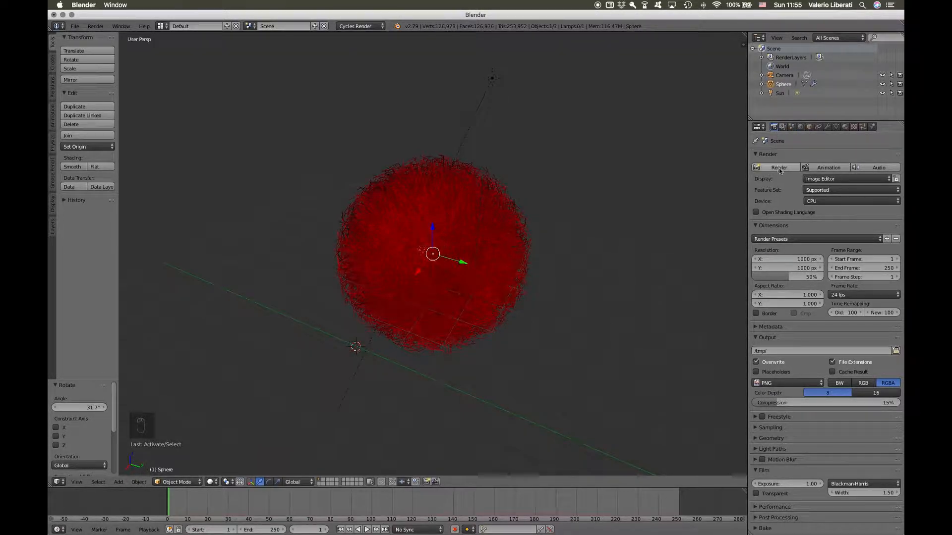
left_click(805, 261)
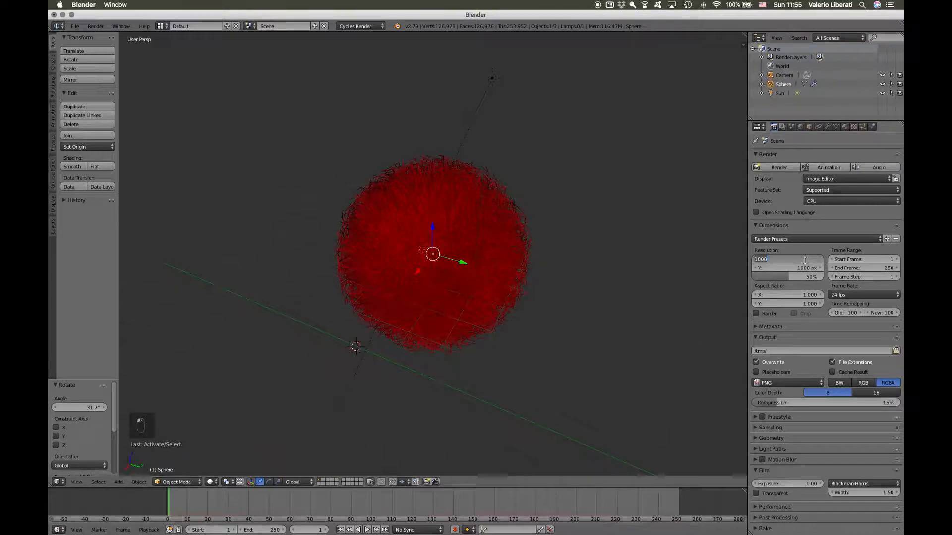
type("400")
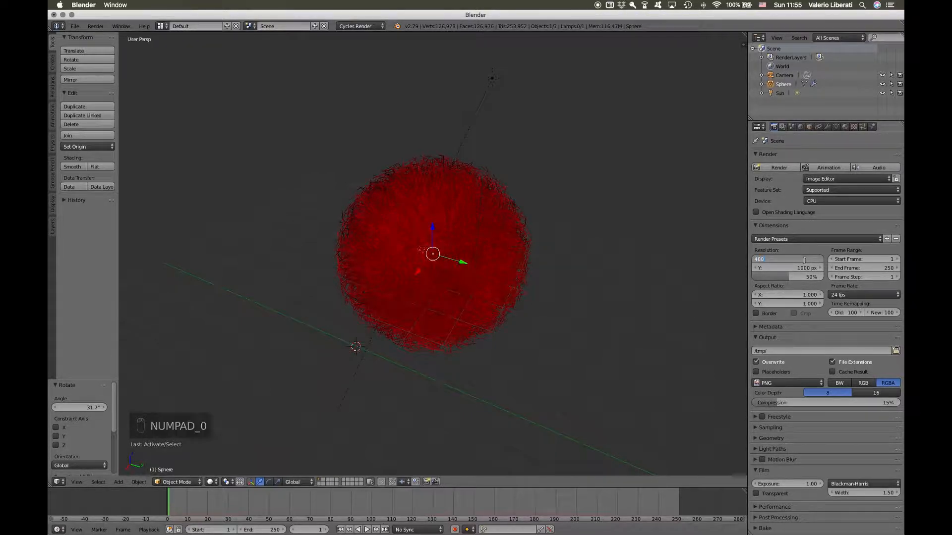
key("Return")
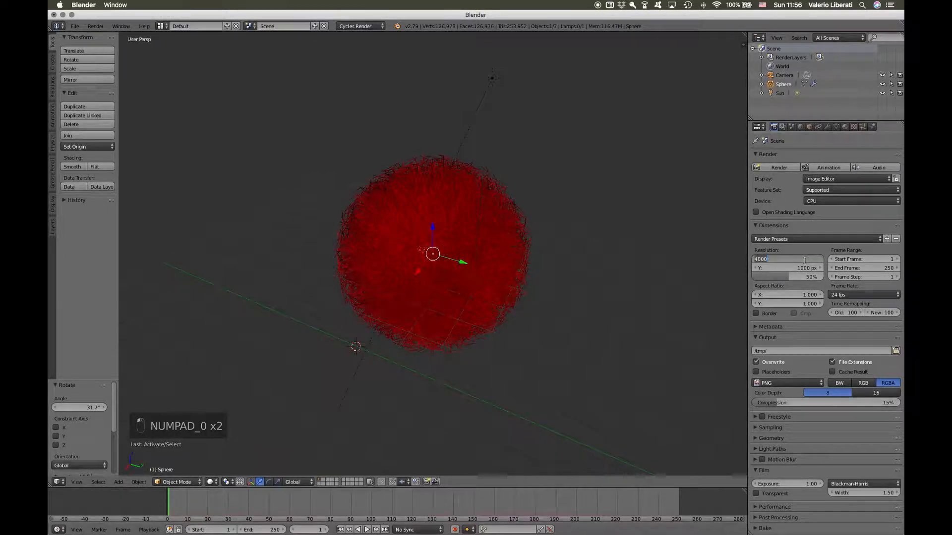
type("0")
left_click(794, 266)
type("400")
key("Return")
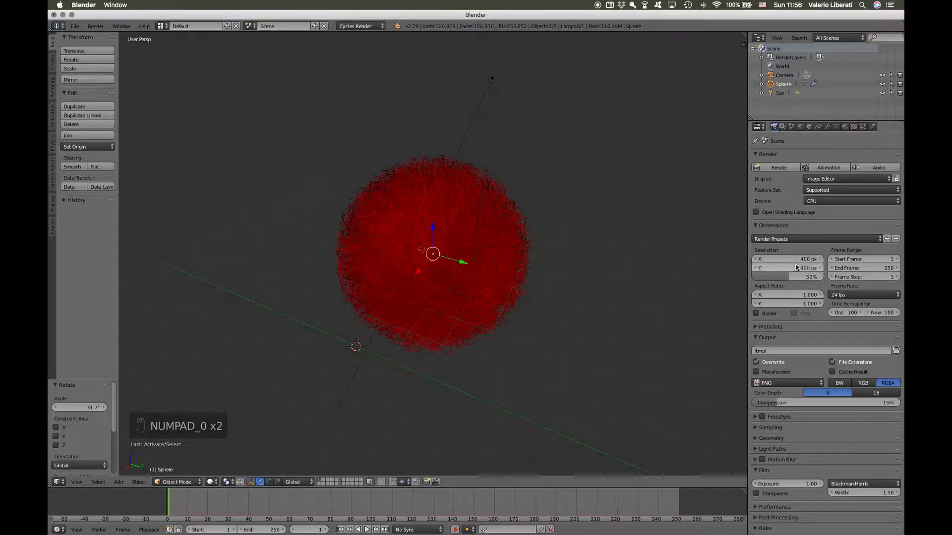
Switch to Safari to view the furryblue reference image, compare it with the red hair sphere, and return to Blender
mouse_move(792, 533)
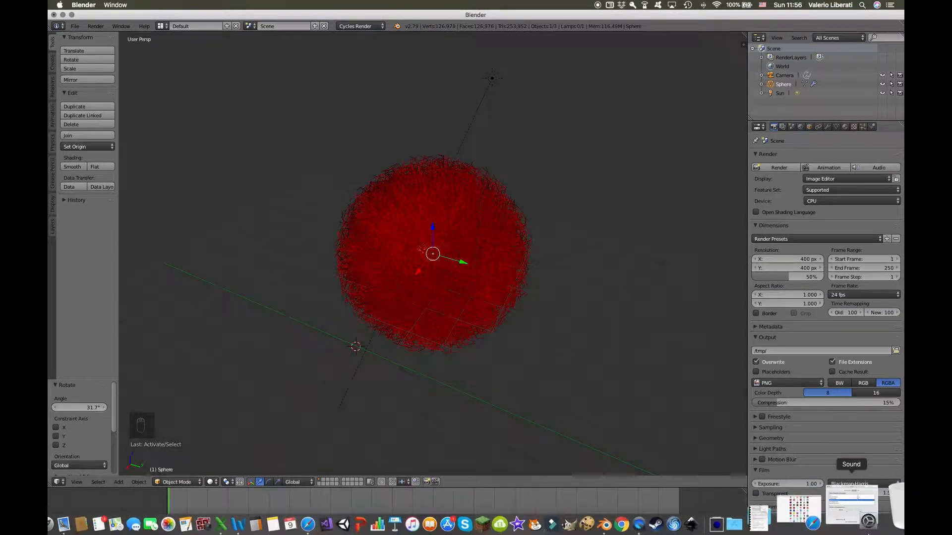
left_click(843, 520)
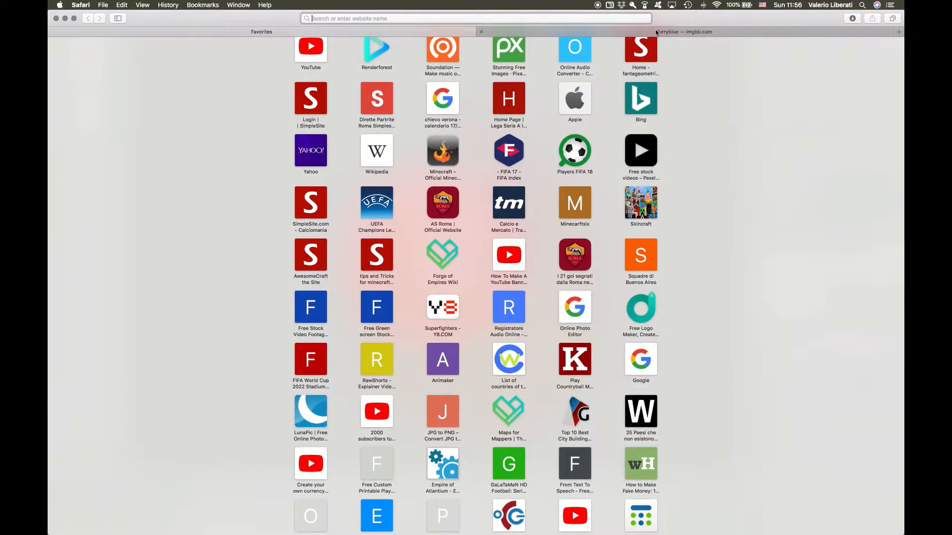
left_click(655, 30)
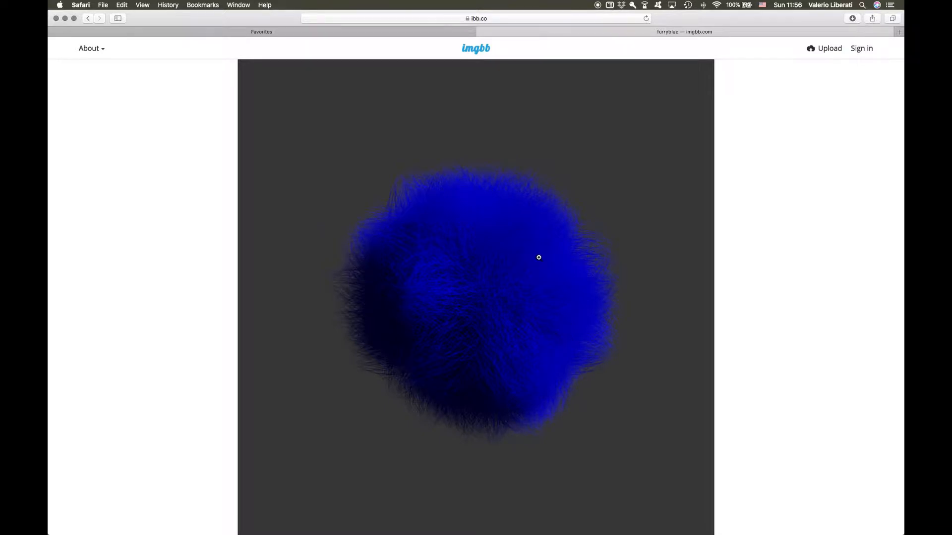
key("ctrl+Up")
left_click(361, 208)
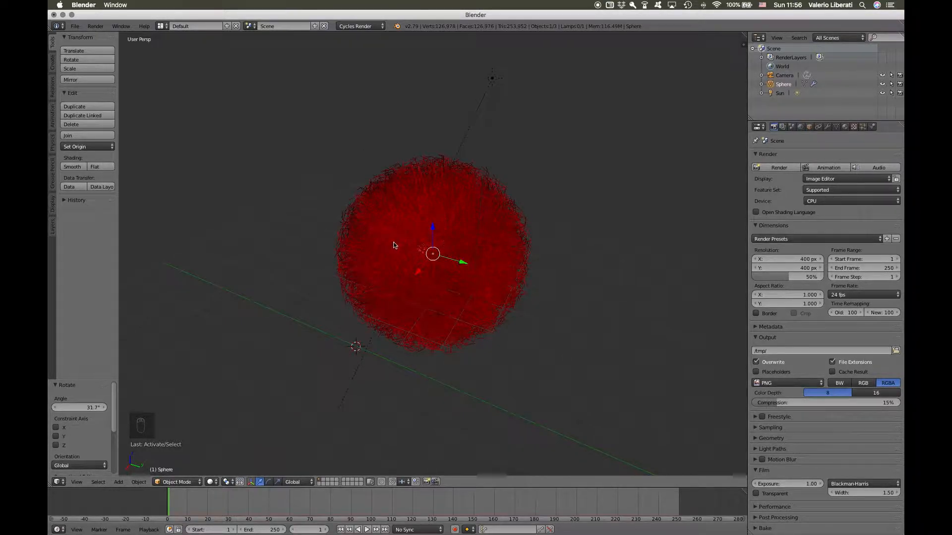
key("ctrl+Up")
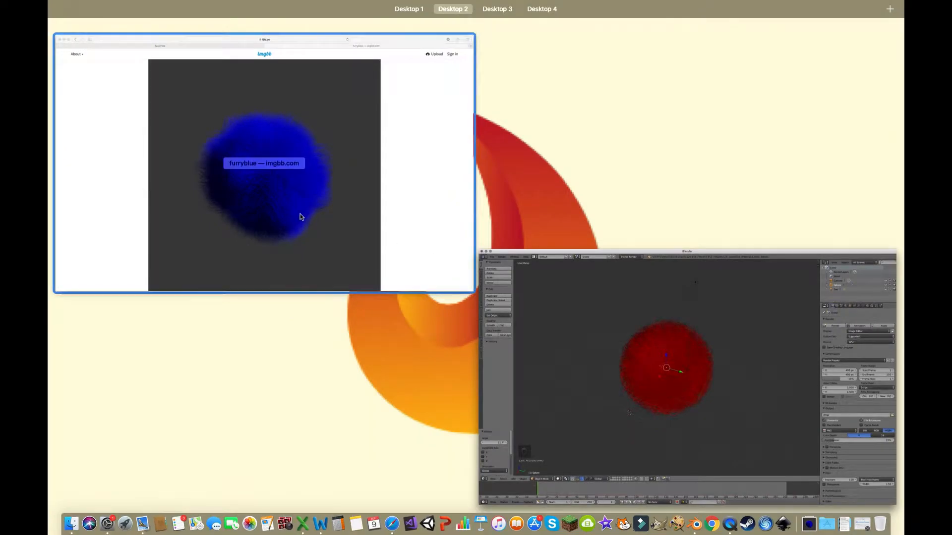
left_click(300, 214)
key("ctrl+Up")
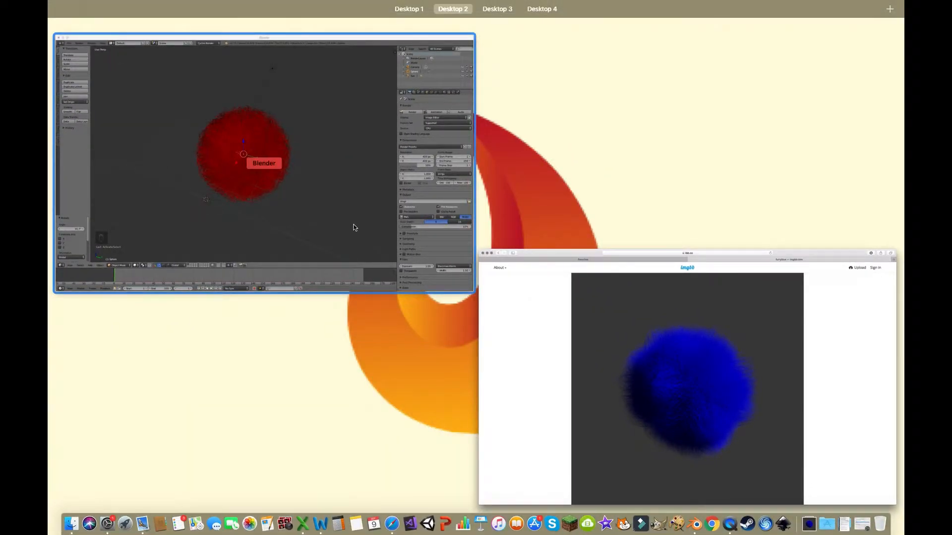
left_click(354, 226)
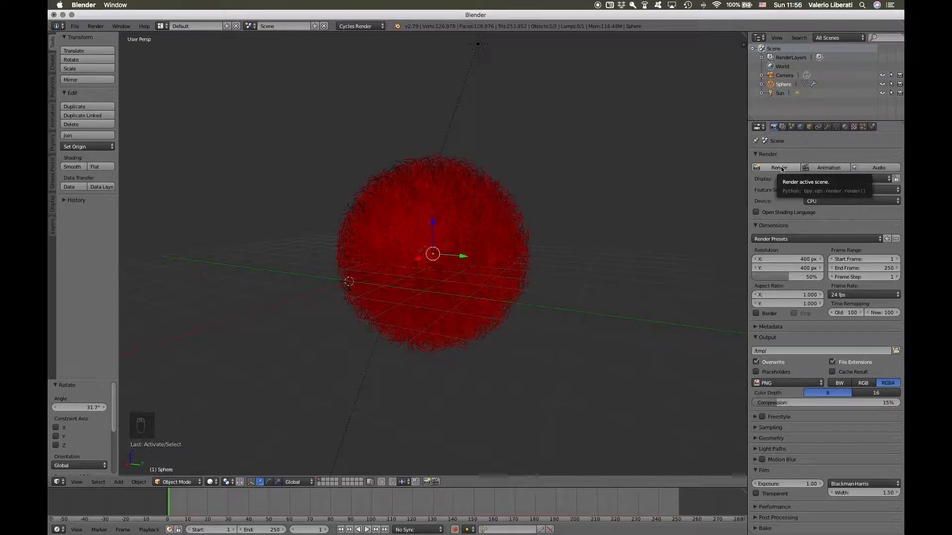
Look at the red hair sphere through the camera and render the scene
scroll(527, 225, "down", 5)
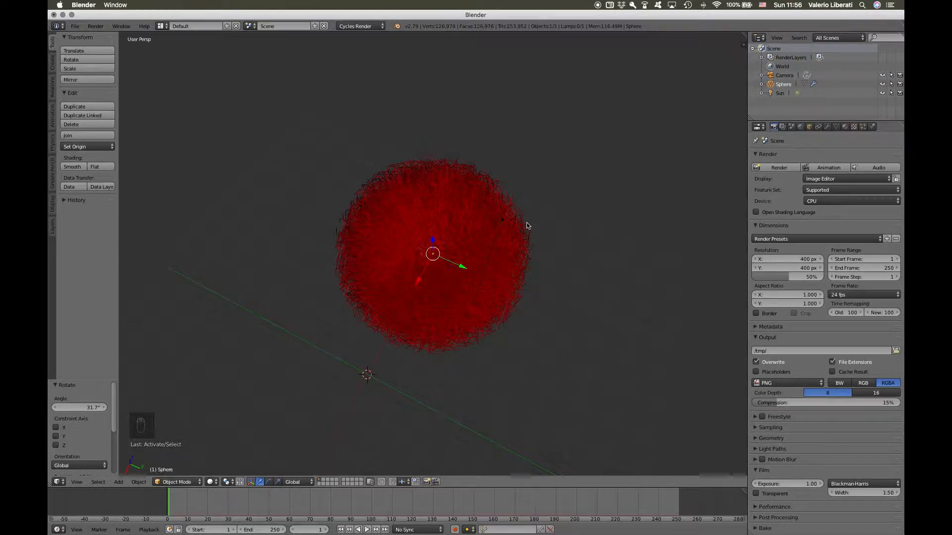
scroll(526, 225, "up", 6)
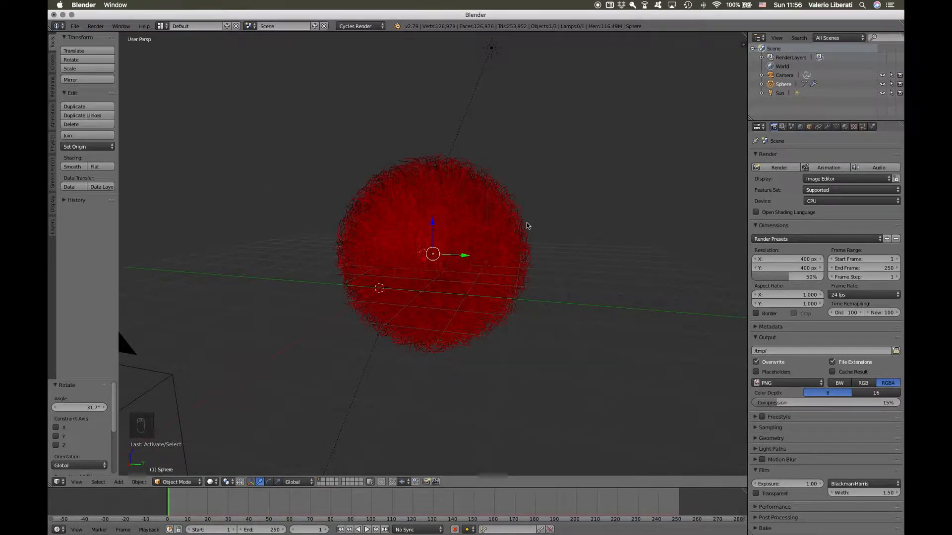
key("KP_0")
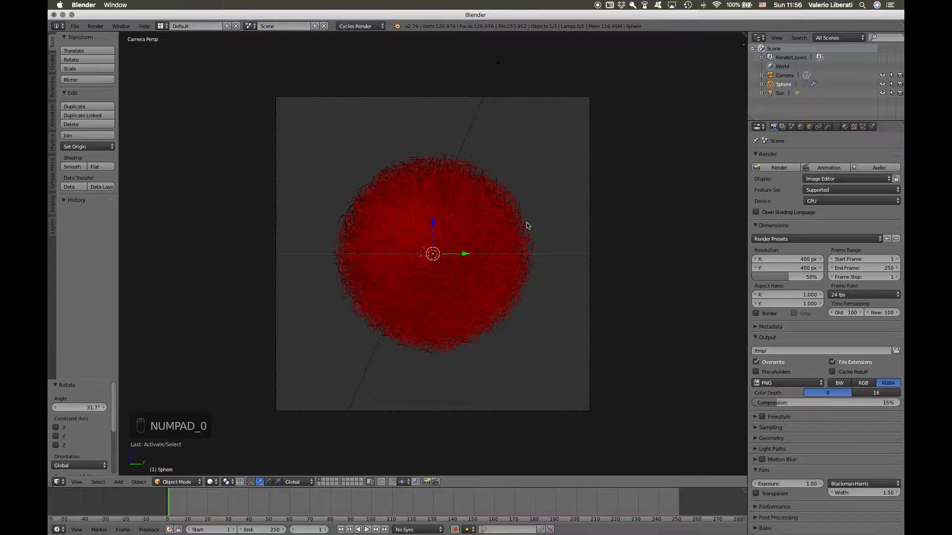
left_click(764, 168)
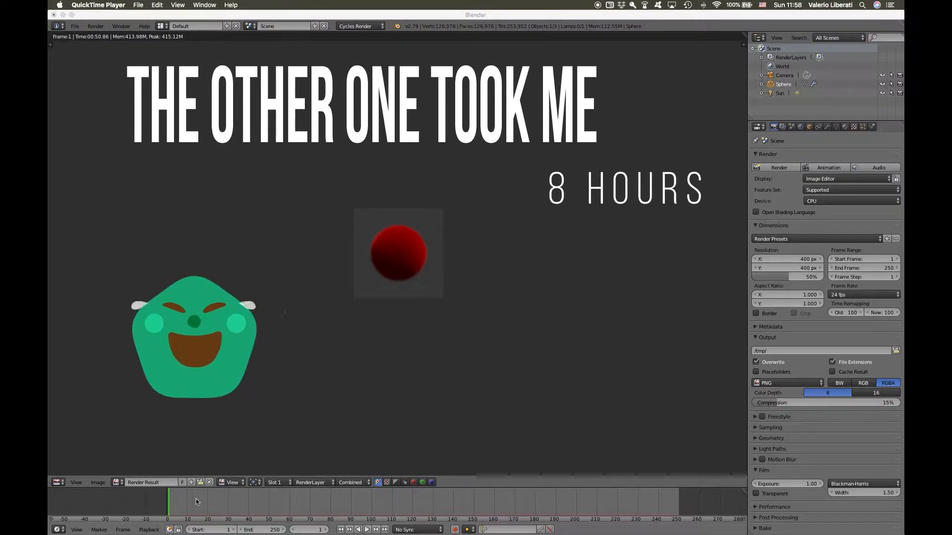
Save the rendered image as furryred.png in the Downloads folder
left_click(98, 483)
left_click(98, 483)
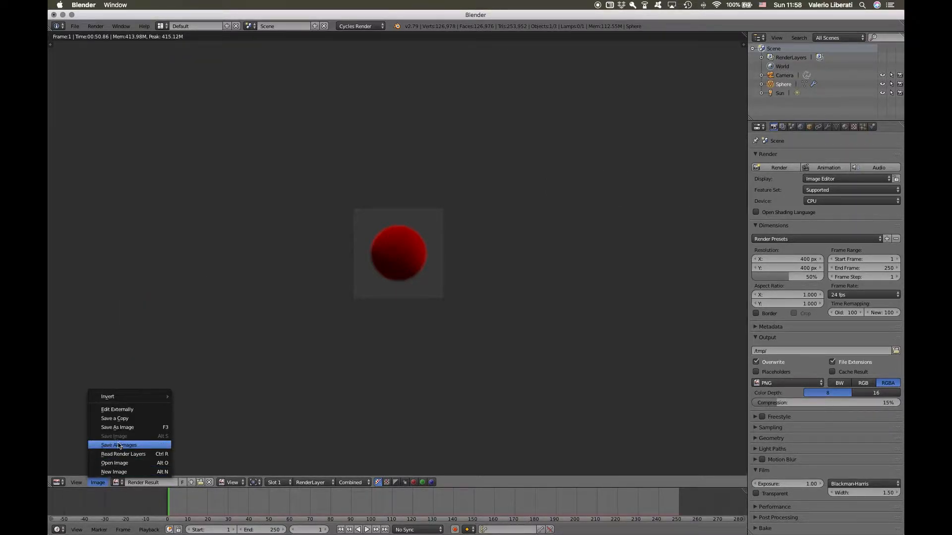
left_click(118, 428)
left_click(172, 60)
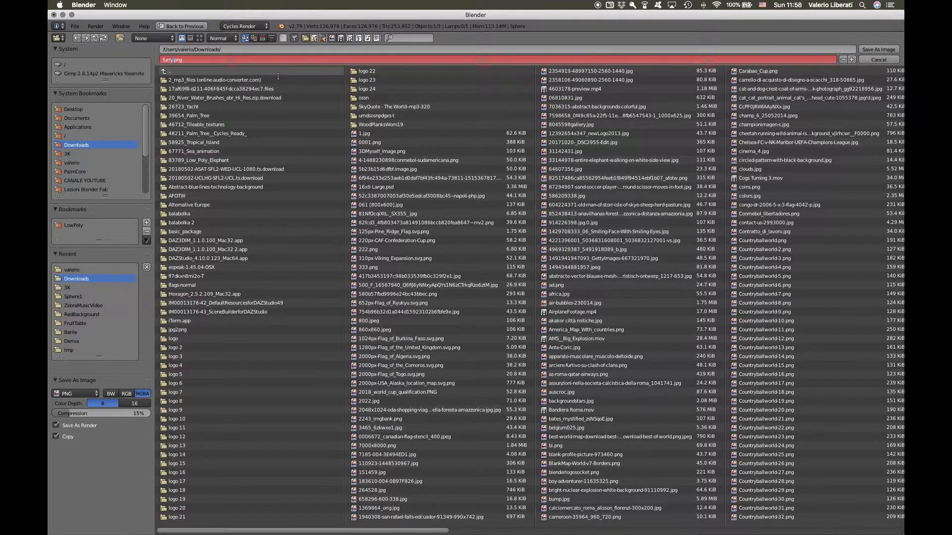
left_click(879, 50)
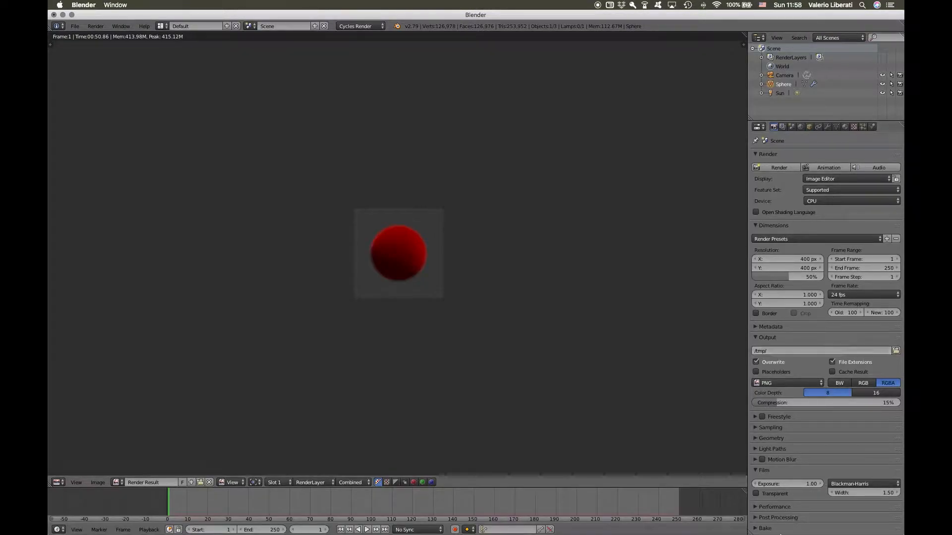
Open furryred.png from Downloads in Preview, enlarge its window and examine the rendered fur up close
mouse_move(808, 533)
left_click(766, 511)
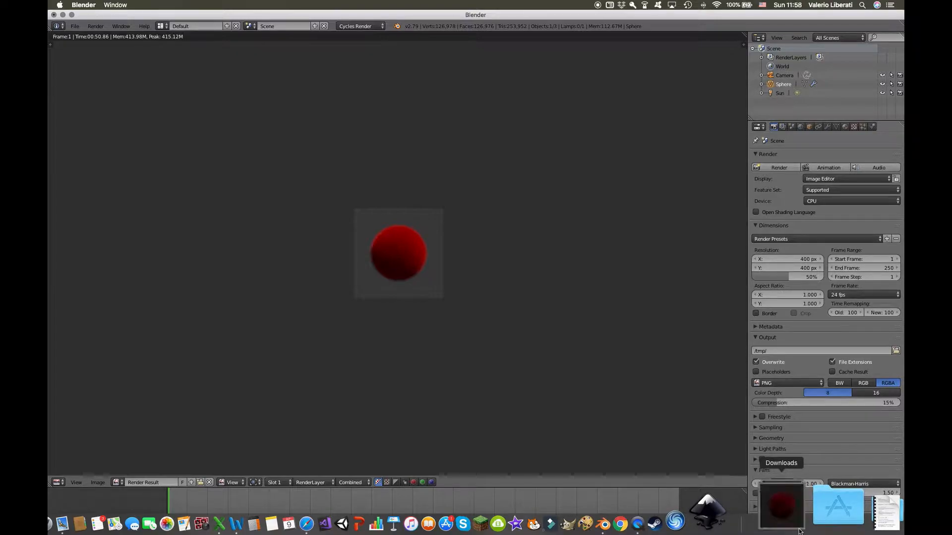
left_click(397, 95)
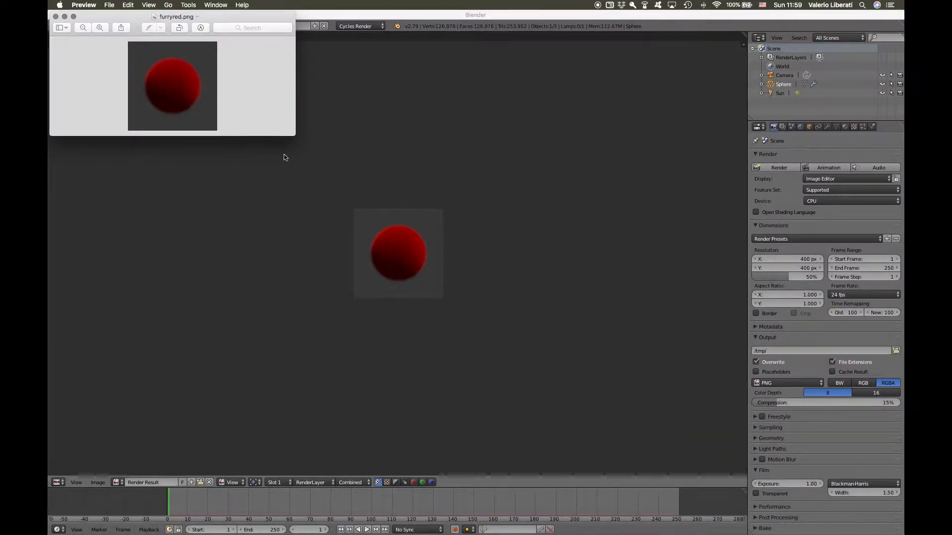
left_click_drag(294, 138, 627, 503)
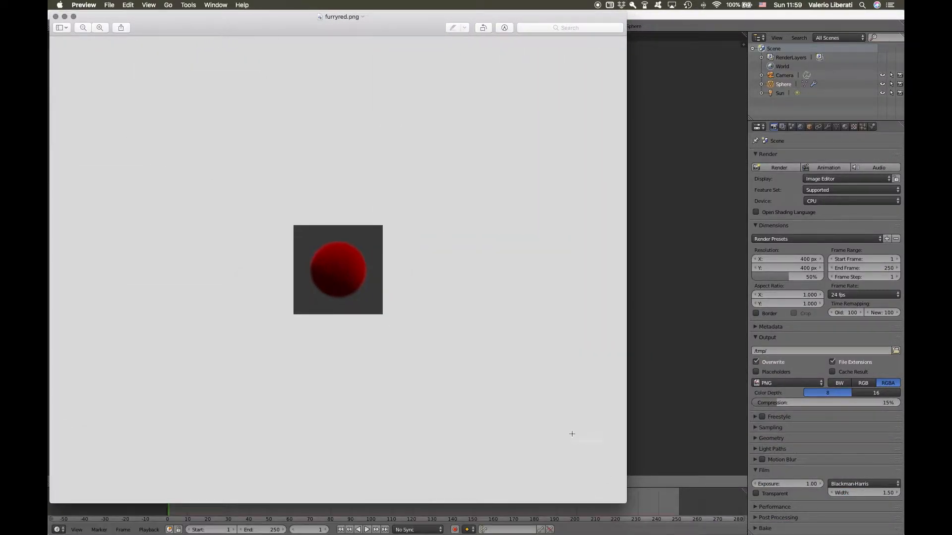
left_click(100, 27)
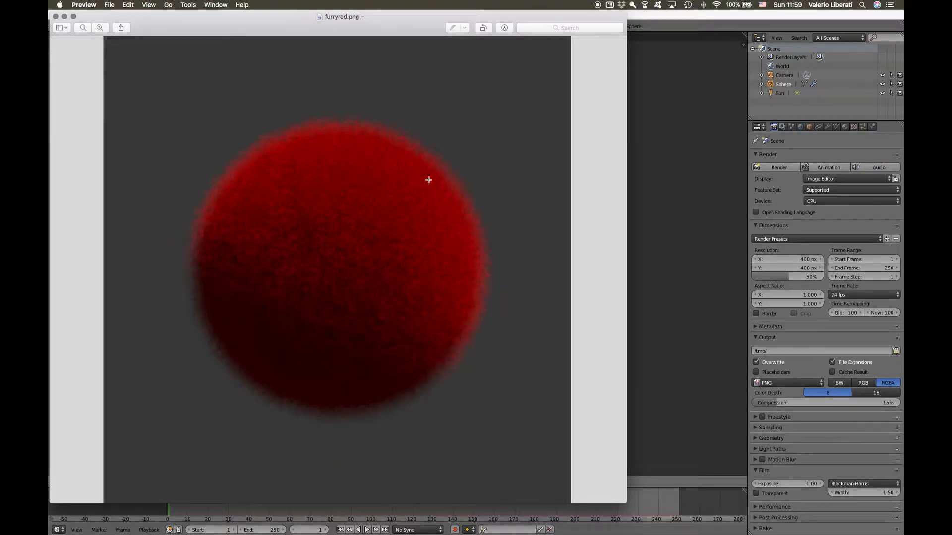
Switch to Safari to examine the furryblue image for comparison and close the Favorites page
mouse_move(854, 522)
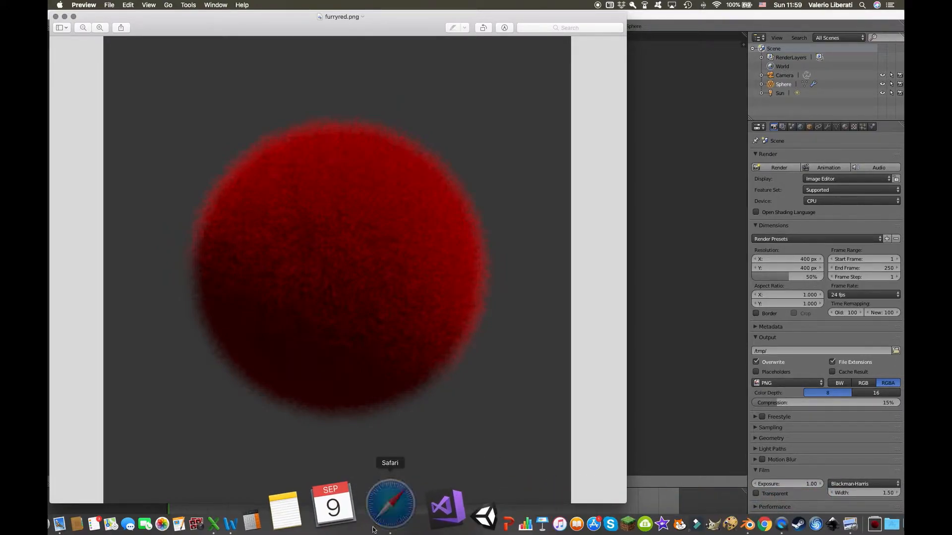
left_click(389, 507)
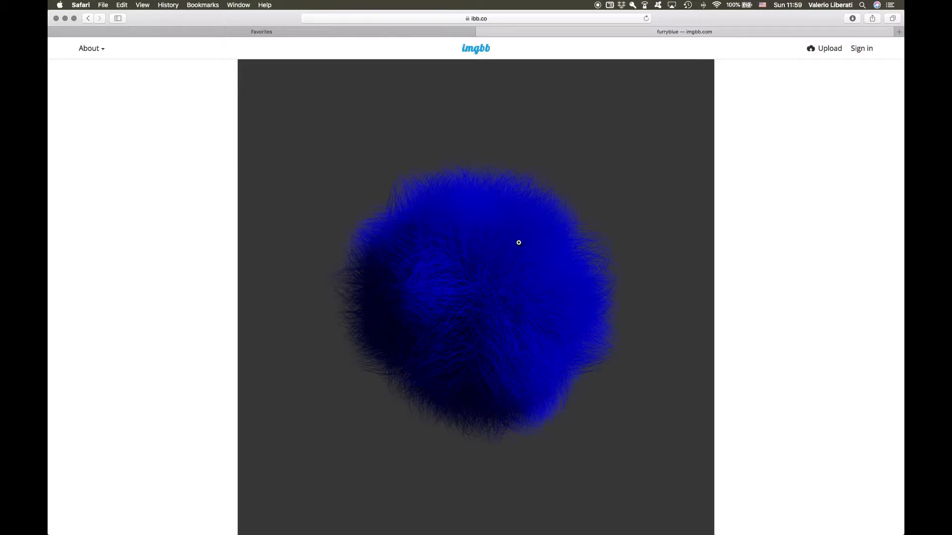
scroll(520, 242, "down", 1)
scroll(520, 242, "up", 1)
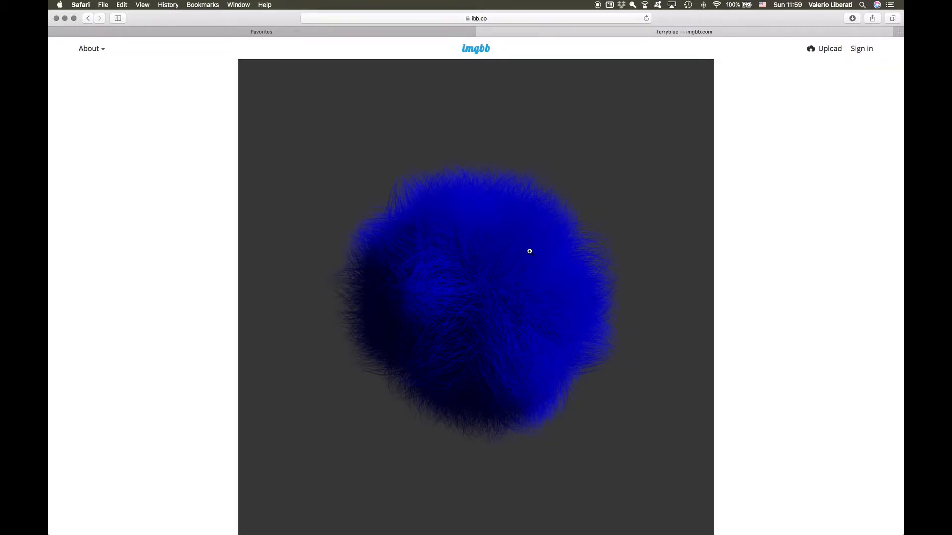
left_click(53, 31)
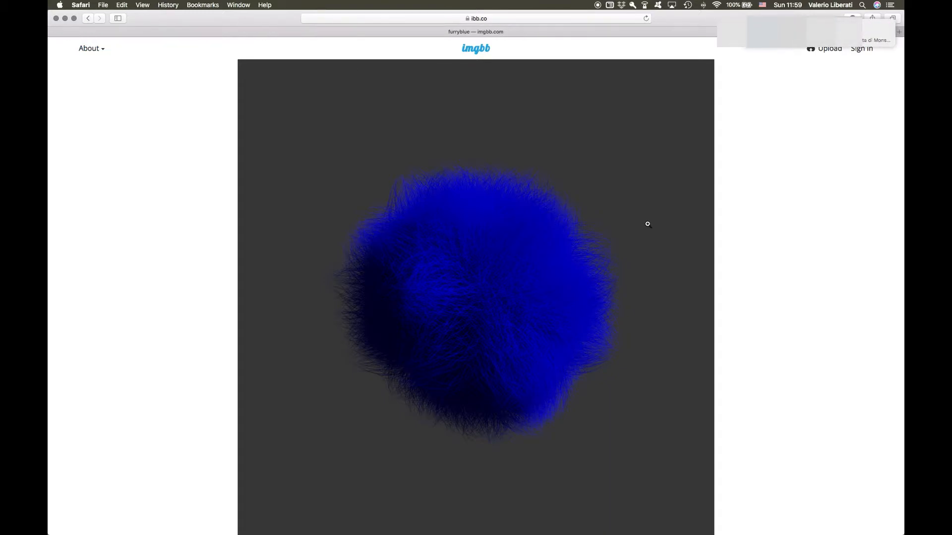